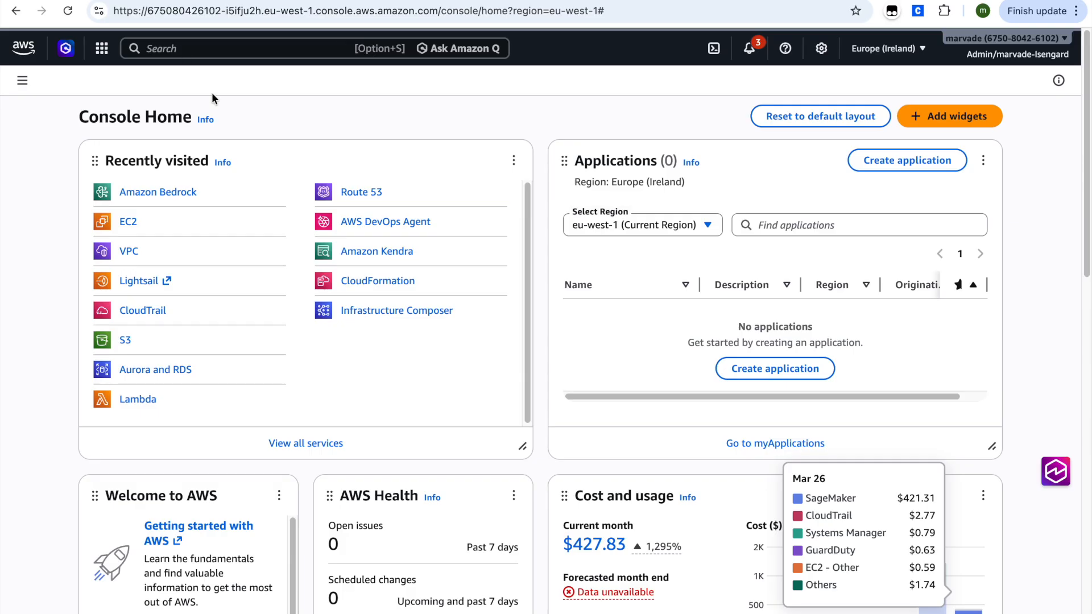
Step: Open the EC2 service and go to its list of instances
left_click(195, 54)
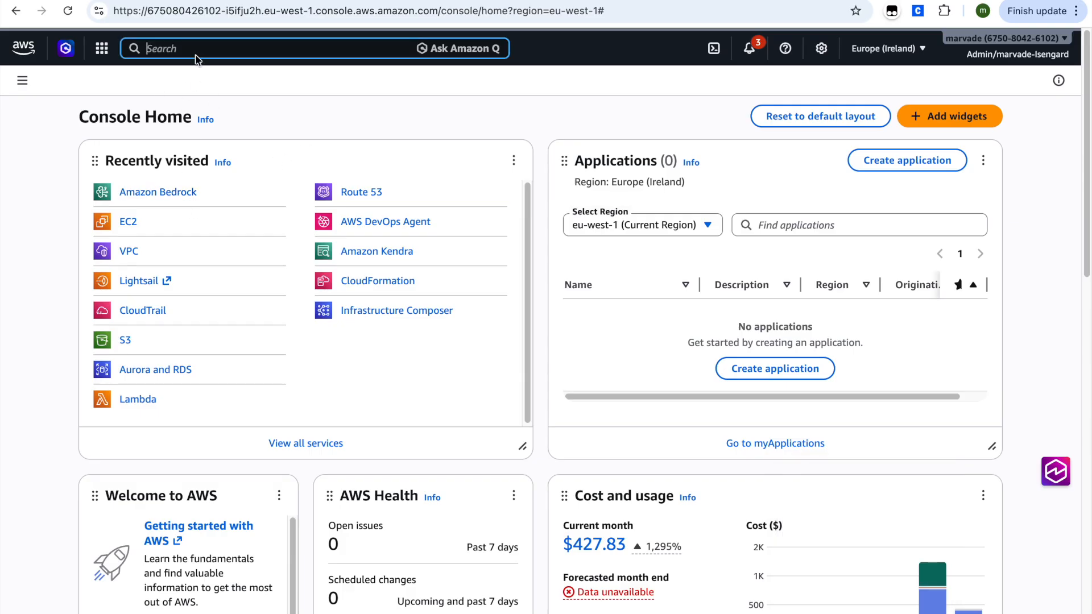
type("ec2")
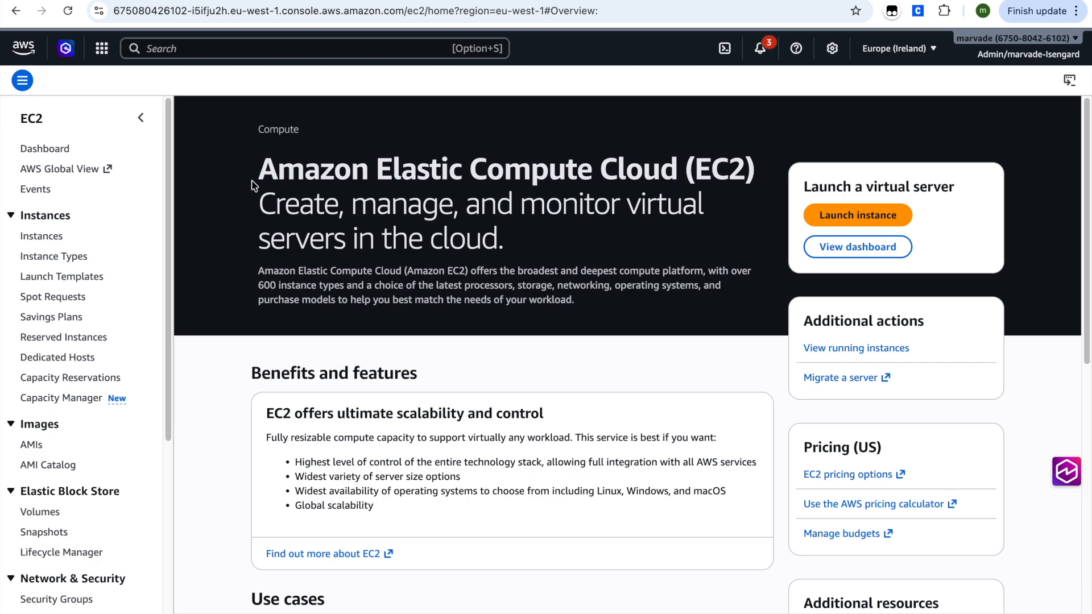
left_click(860, 215)
left_click(48, 82)
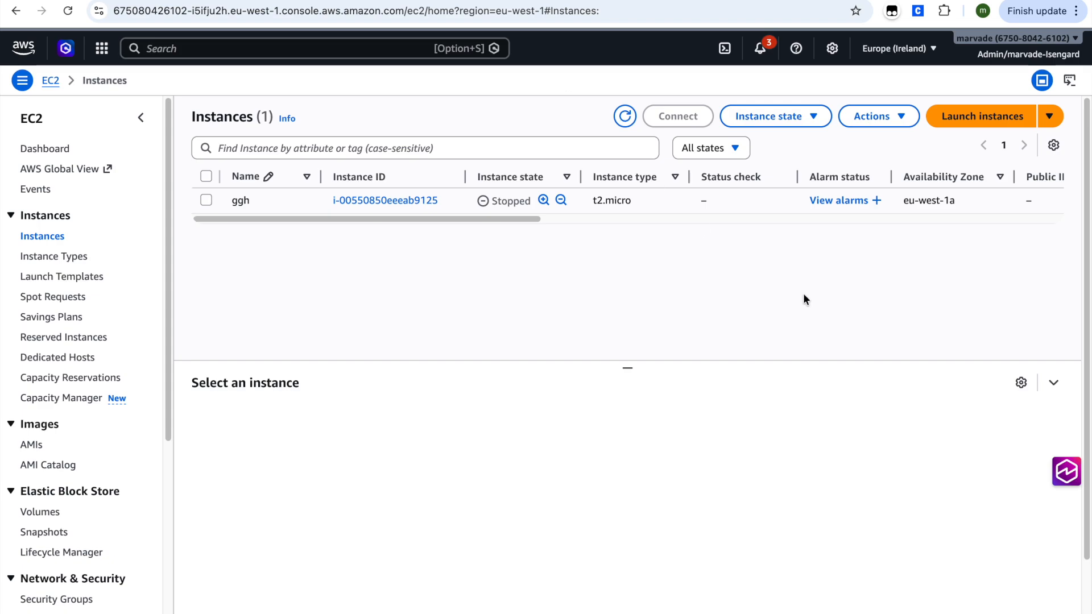
Step: Switch the region to N. Virginia (us-east-1) and open the EC2 dashboard
left_click(936, 54)
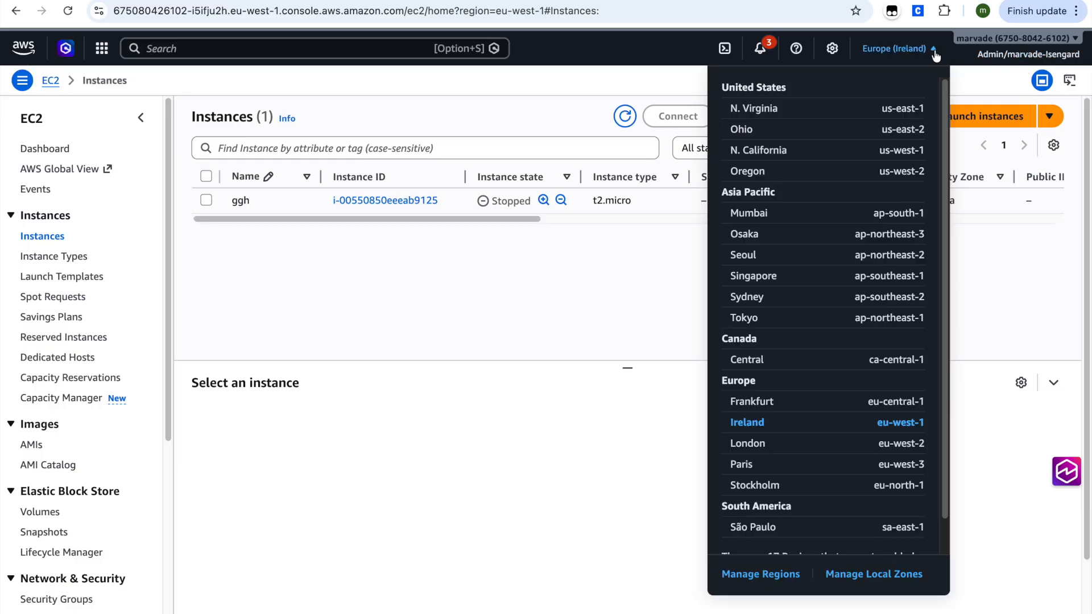
left_click(799, 113)
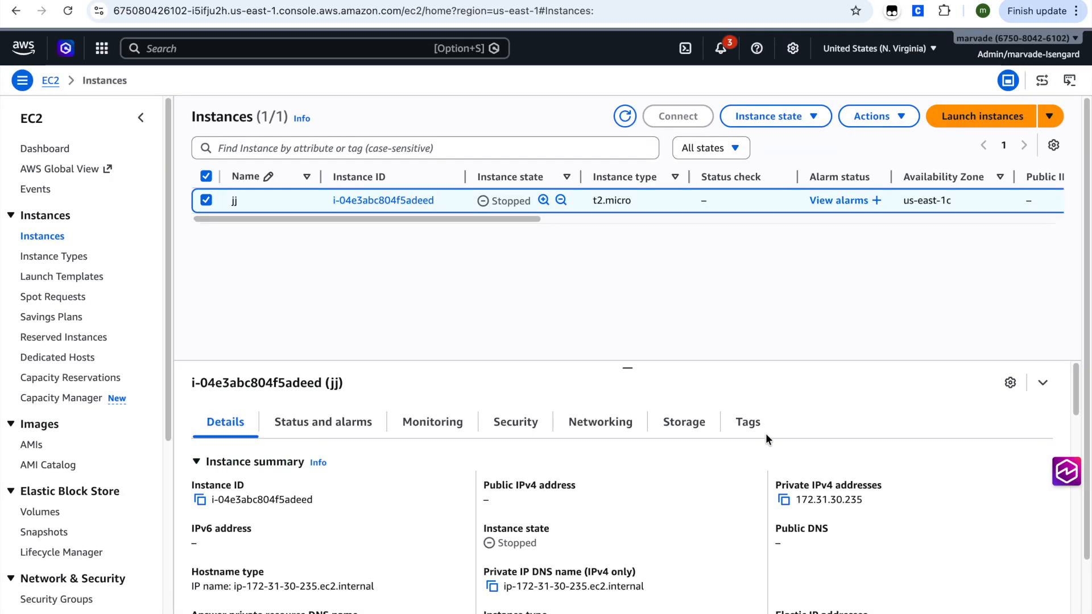
left_click(38, 150)
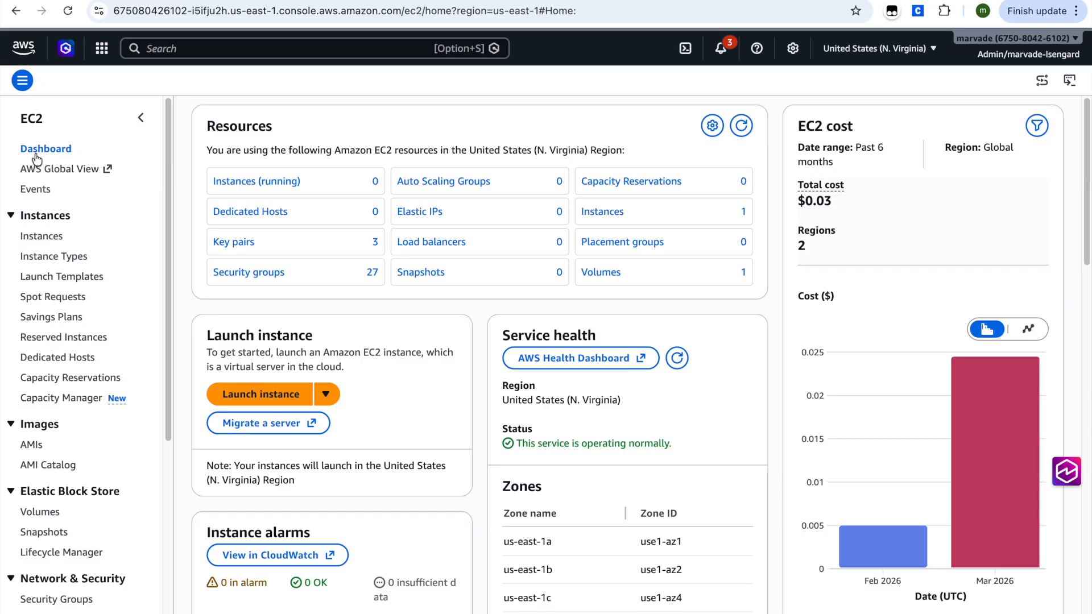
scroll(275, 374, "down", 1)
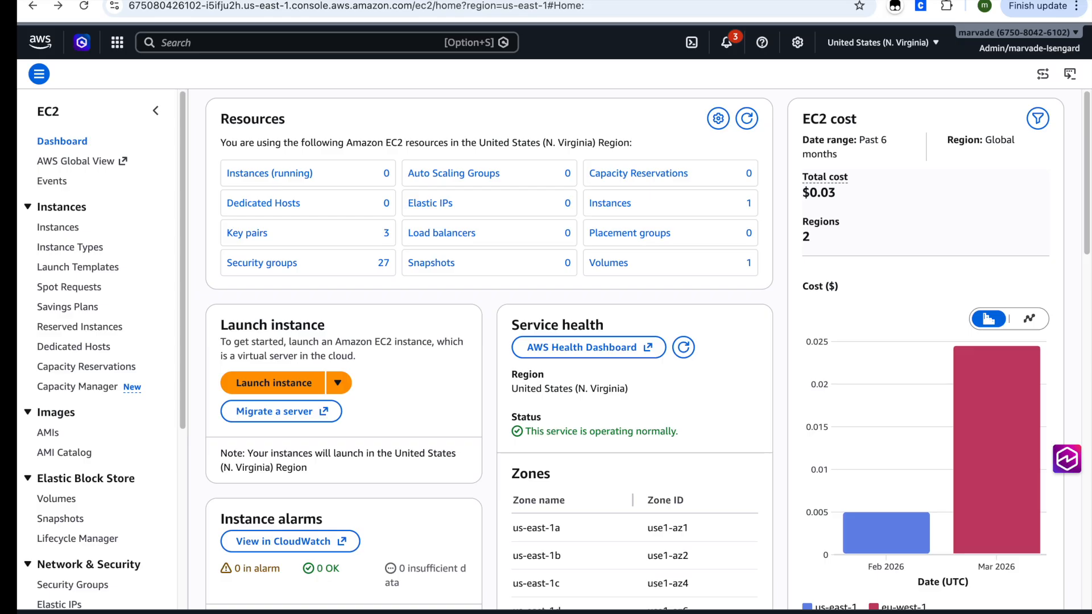
Step: Start launching an instance named my-first-instance and open the fields for additional tags
left_click(300, 381)
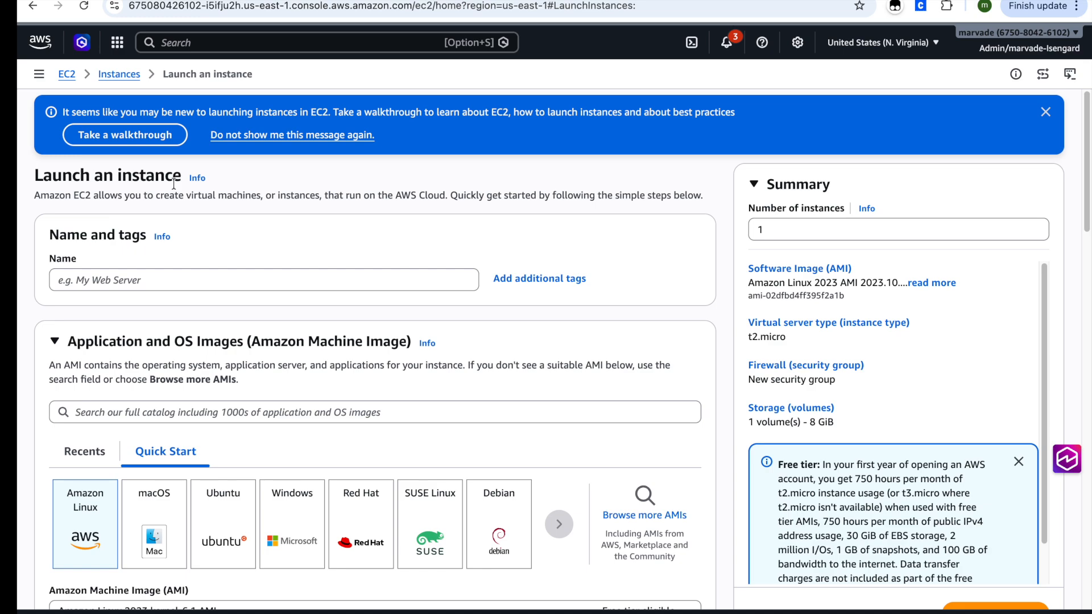
left_click(142, 274)
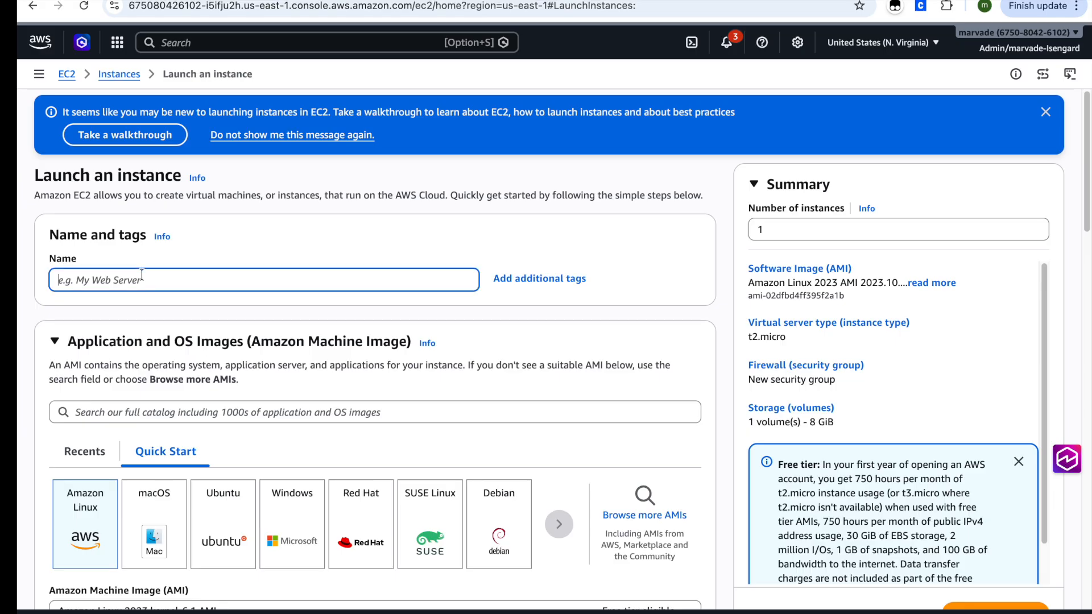
type("my-first-instance")
left_click(540, 279)
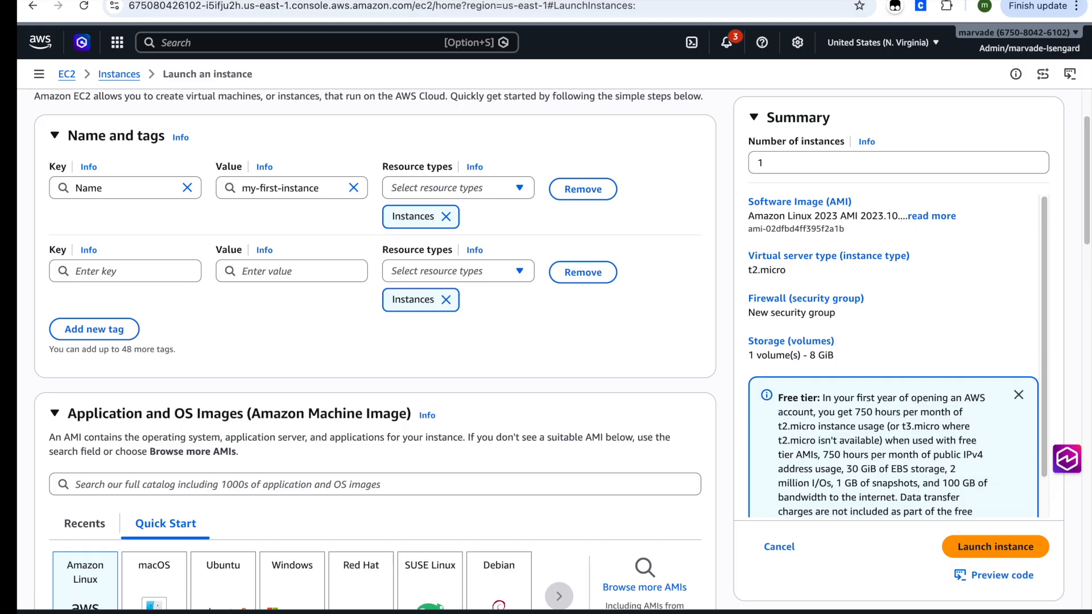
Step: Browse the full AMI catalog, including the user's own AMIs and the AWS Marketplace AMIs
scroll(364, 291, "down", 1)
scroll(363, 294, "down", 3)
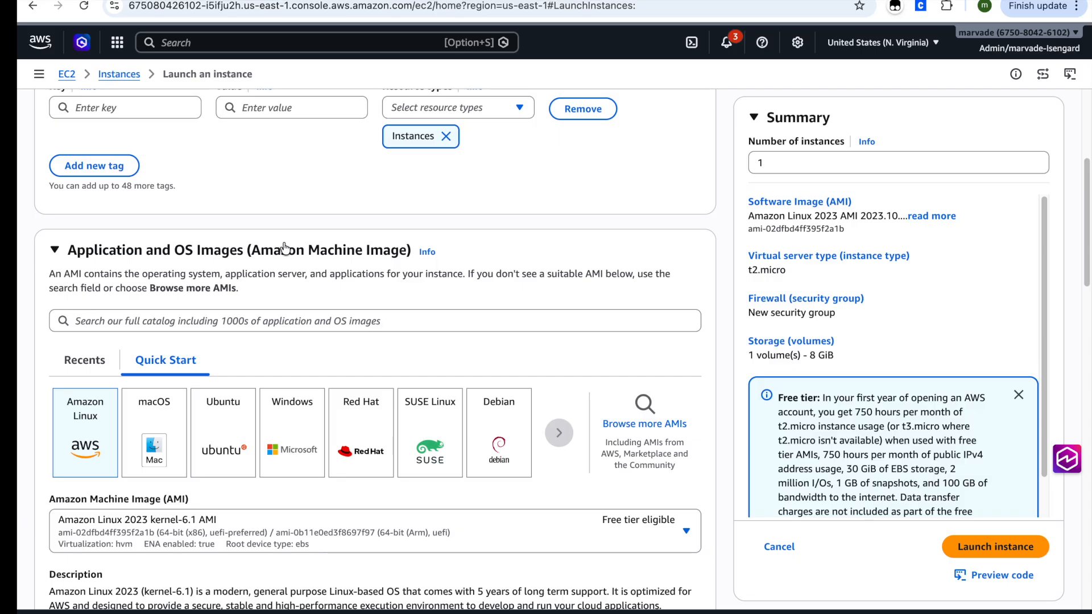
scroll(284, 249, "down", 2)
left_click(674, 351)
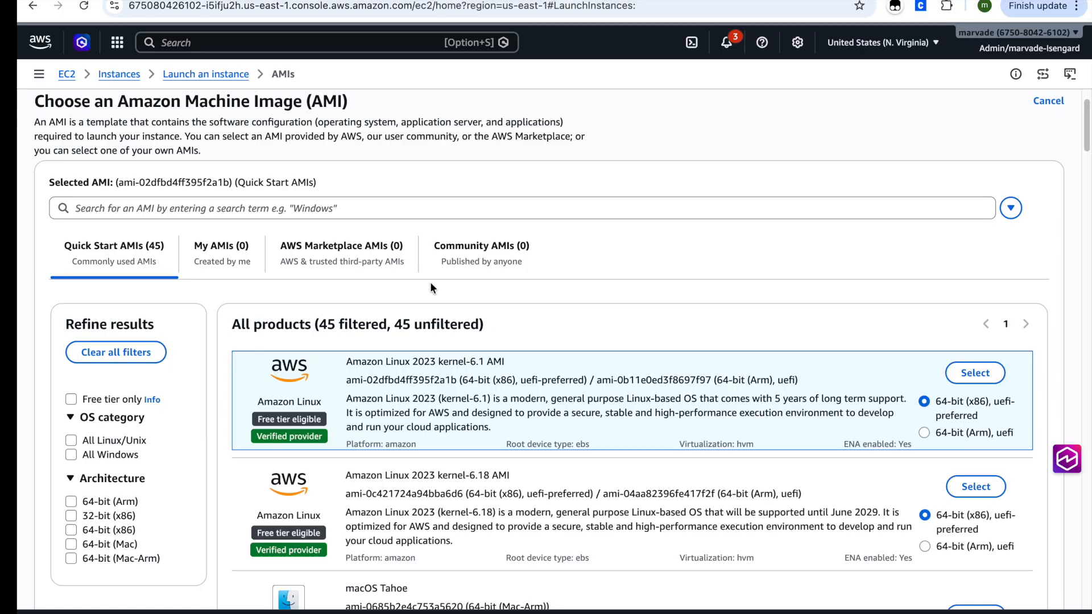
left_click(236, 247)
left_click(350, 252)
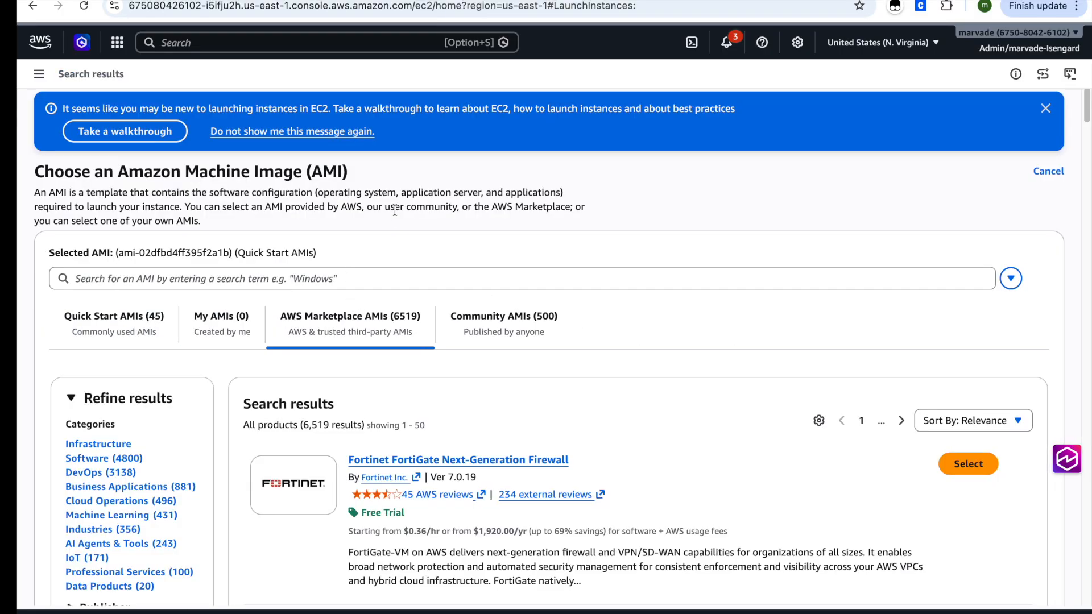
scroll(398, 214, "down", 2)
scroll(405, 224, "down", 1)
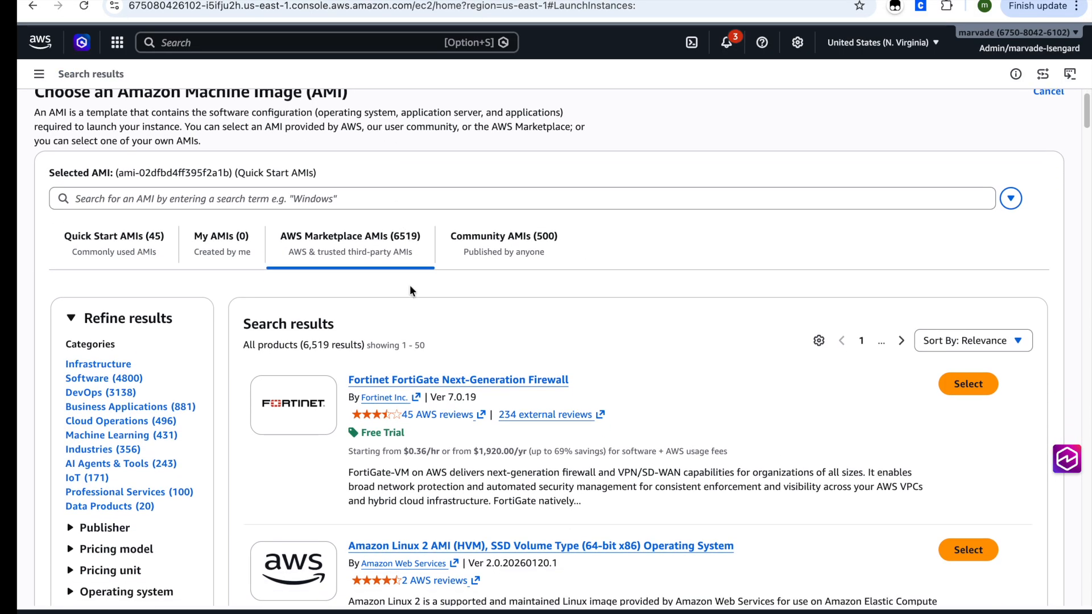
scroll(412, 291, "down", 1)
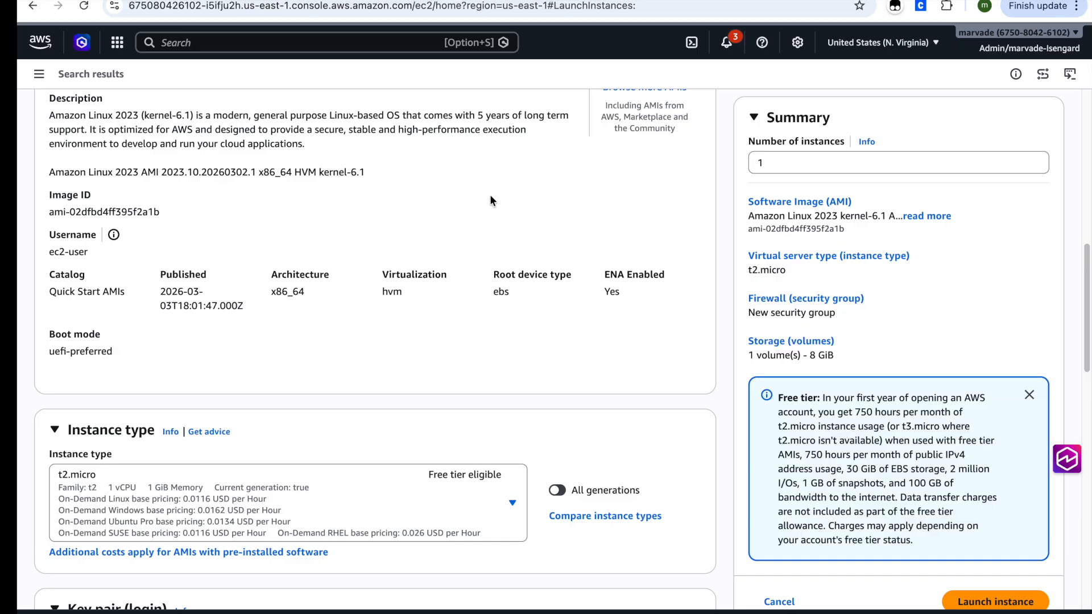
Step: Review the available instance types and choose t2.micro
scroll(280, 428, "down", 2)
left_click(275, 393)
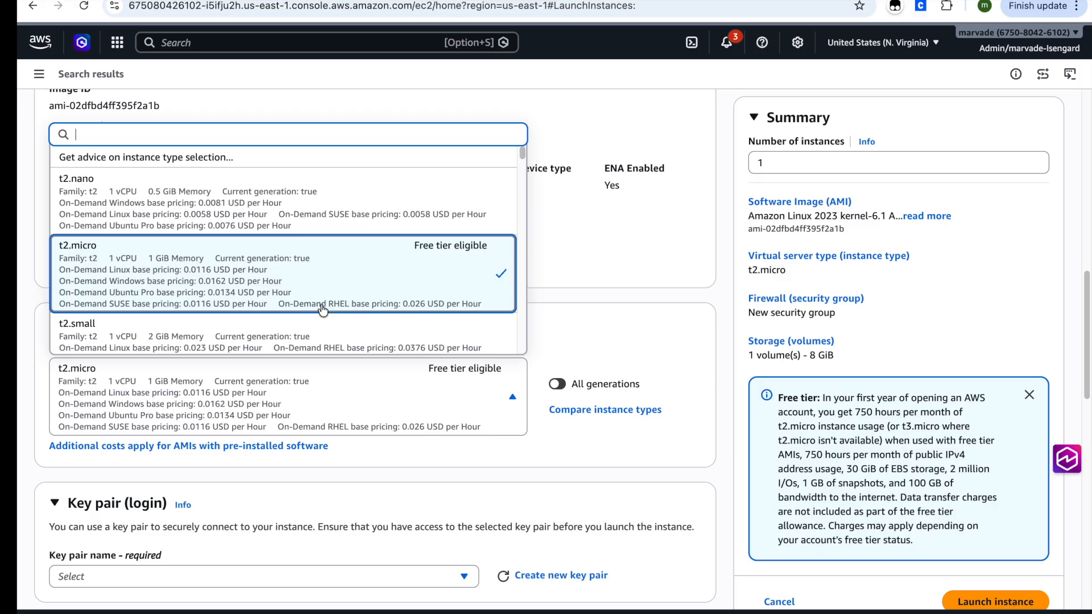
scroll(301, 262, "down", 4)
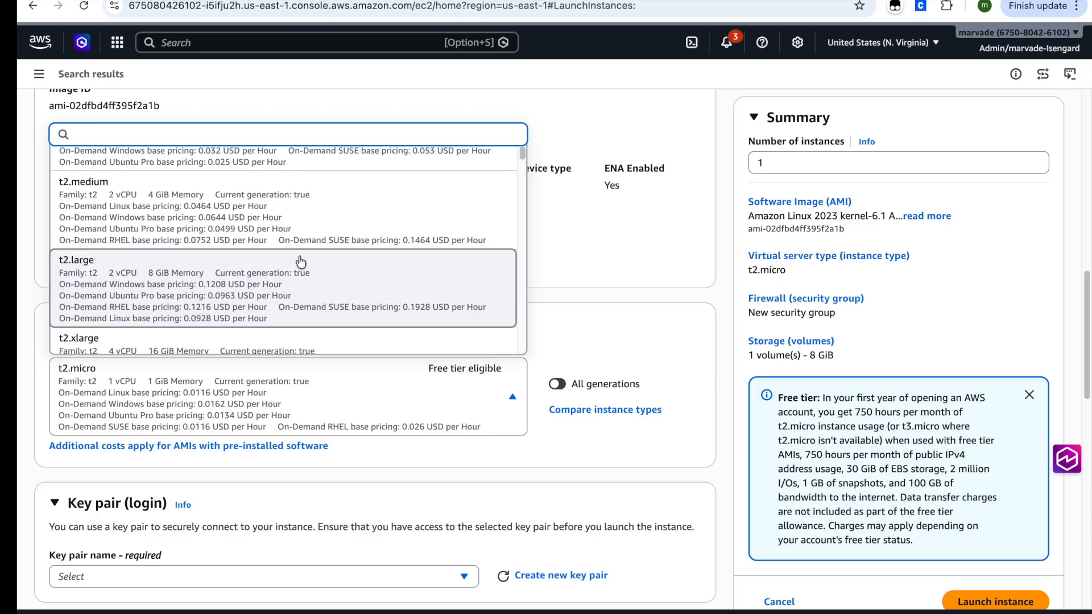
scroll(360, 178, "up", 5)
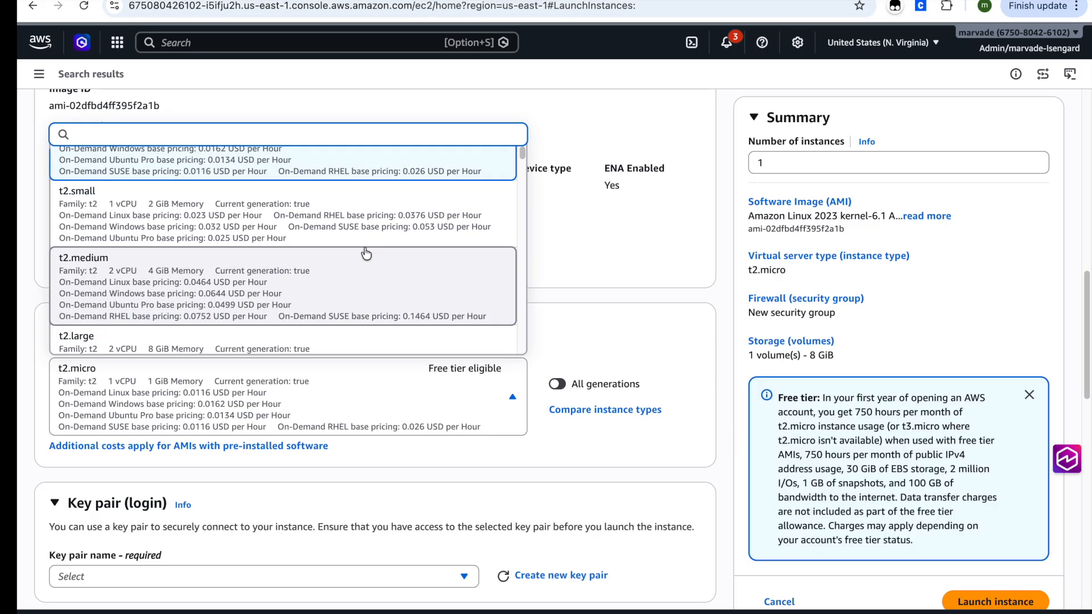
scroll(369, 254, "up", 1)
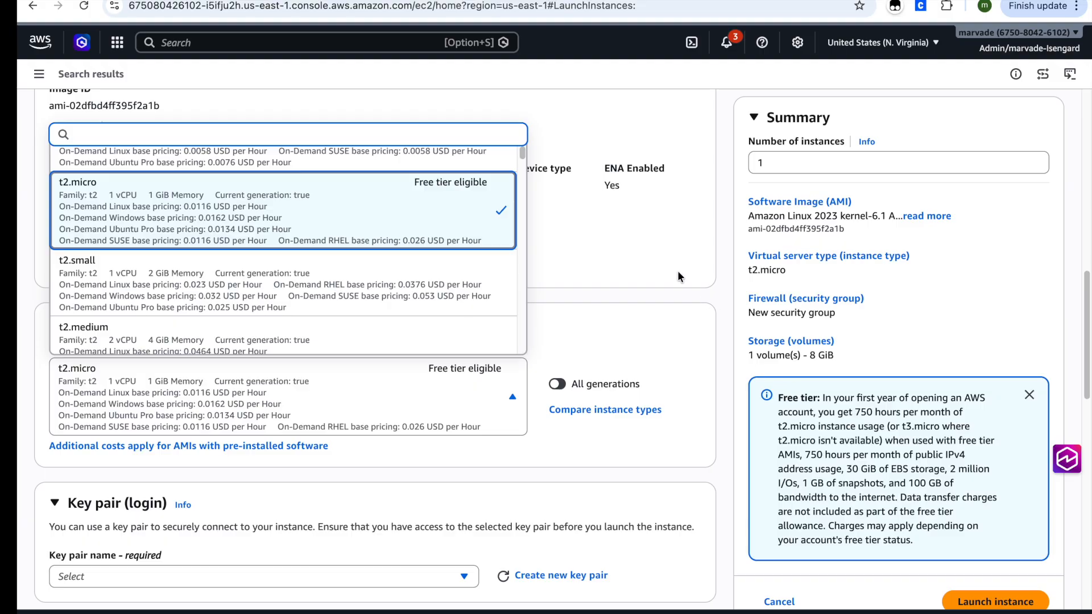
left_click(378, 222)
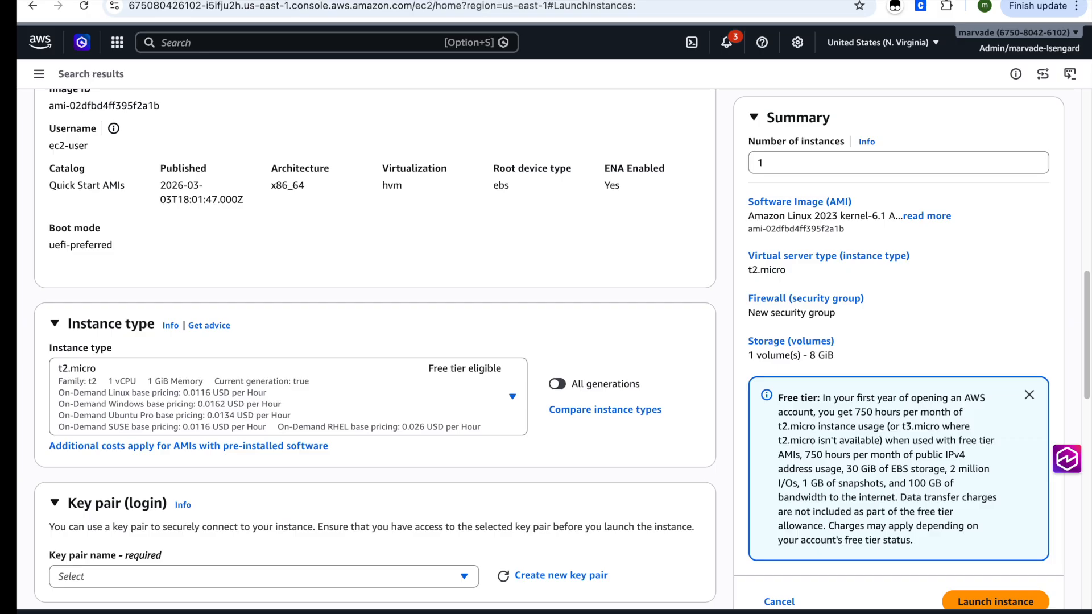
Step: Create an RSA key pair named tutKeyPair with the .pem private key format for the instance login
scroll(466, 450, "down", 3)
left_click(379, 424)
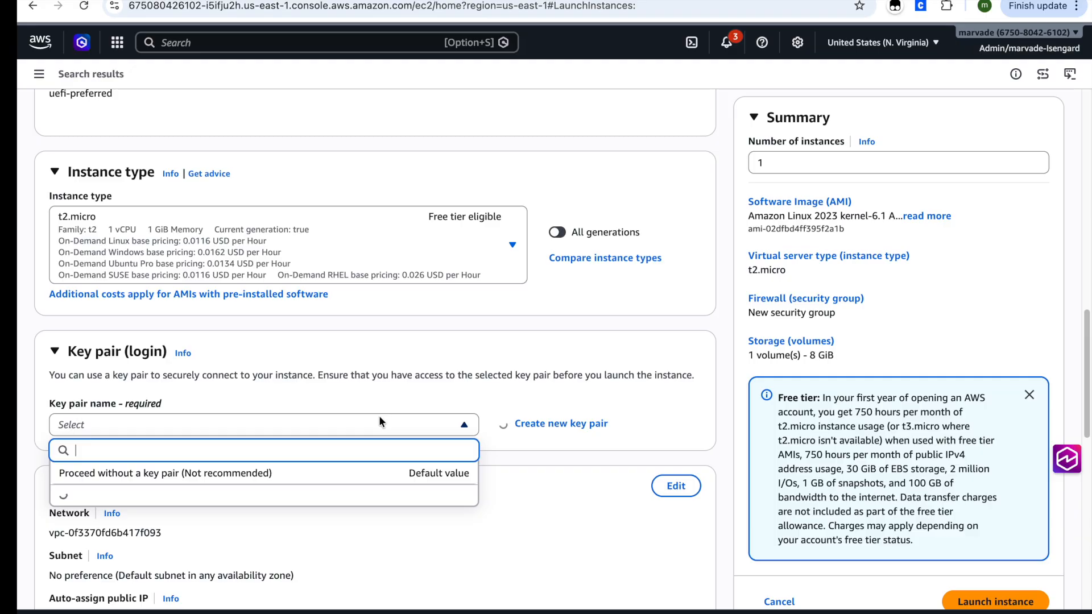
scroll(380, 392, "down", 3)
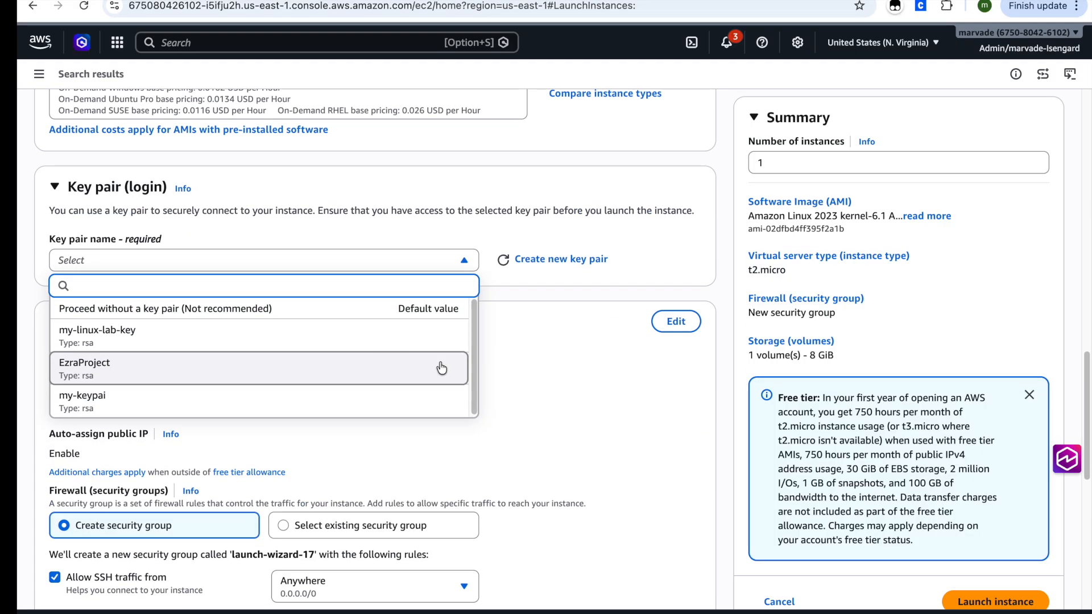
left_click(541, 267)
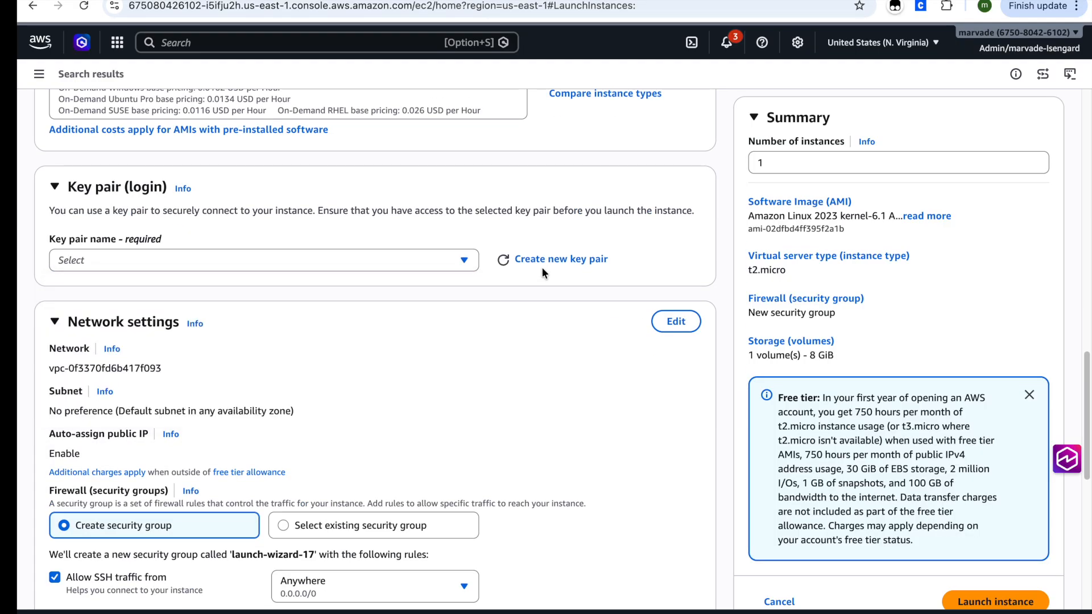
left_click(542, 261)
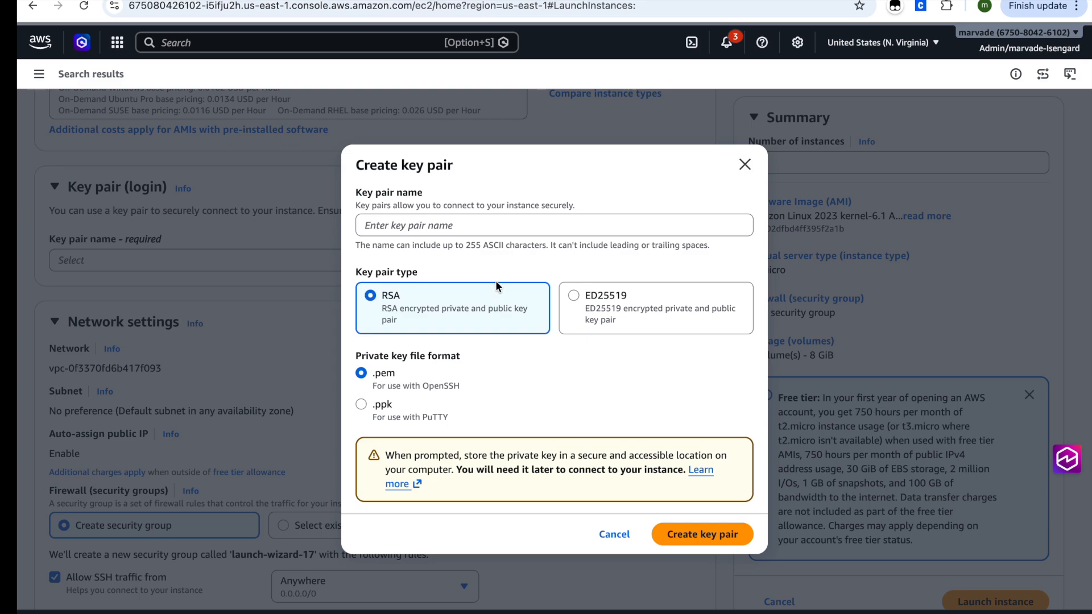
left_click(719, 537)
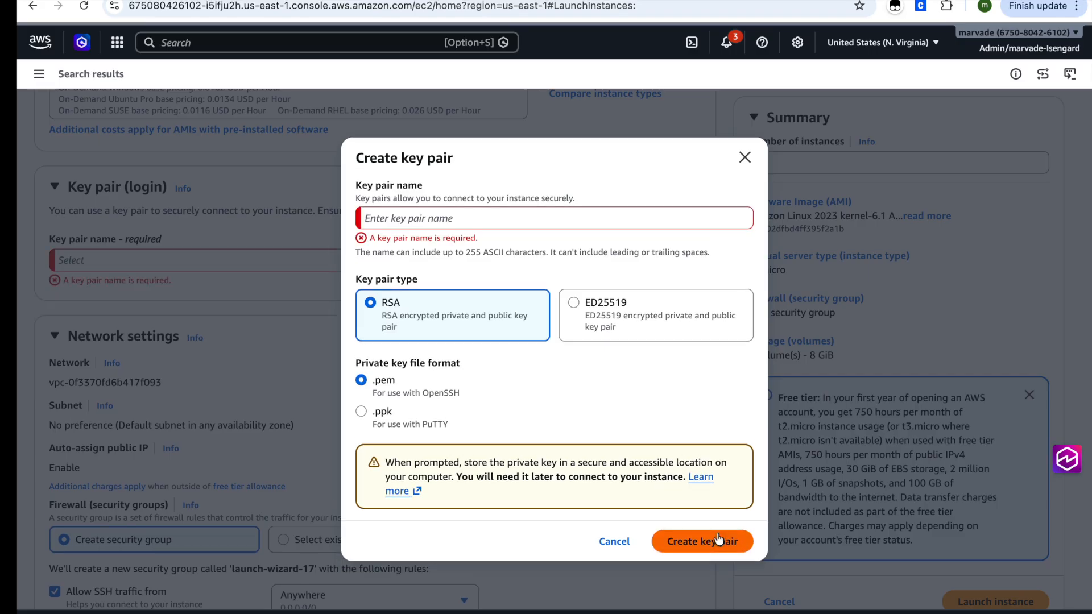
left_click(555, 219)
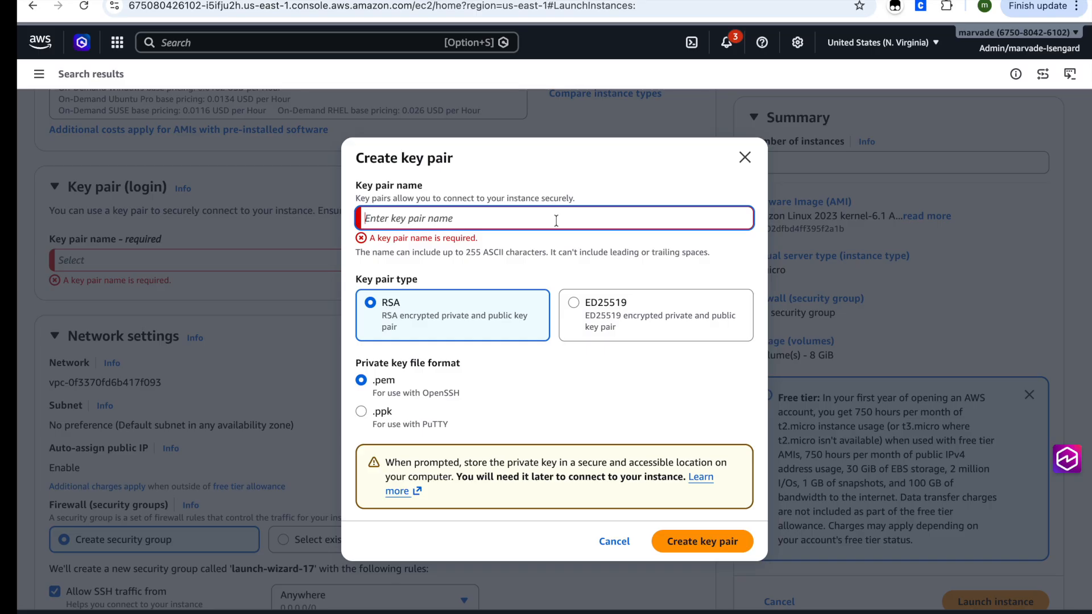
type("tutKeyPair")
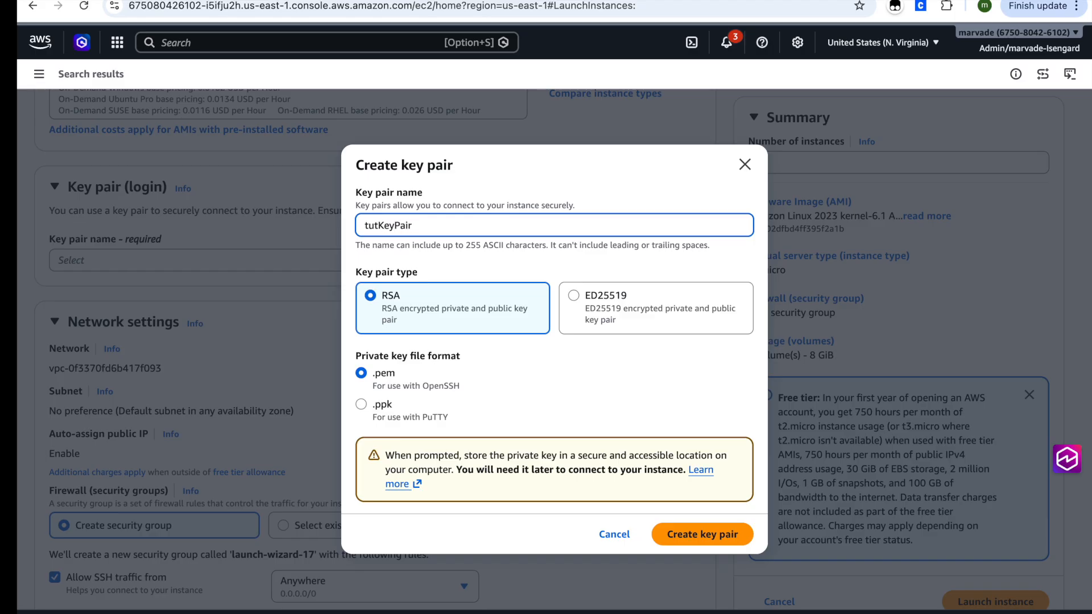
left_click(714, 533)
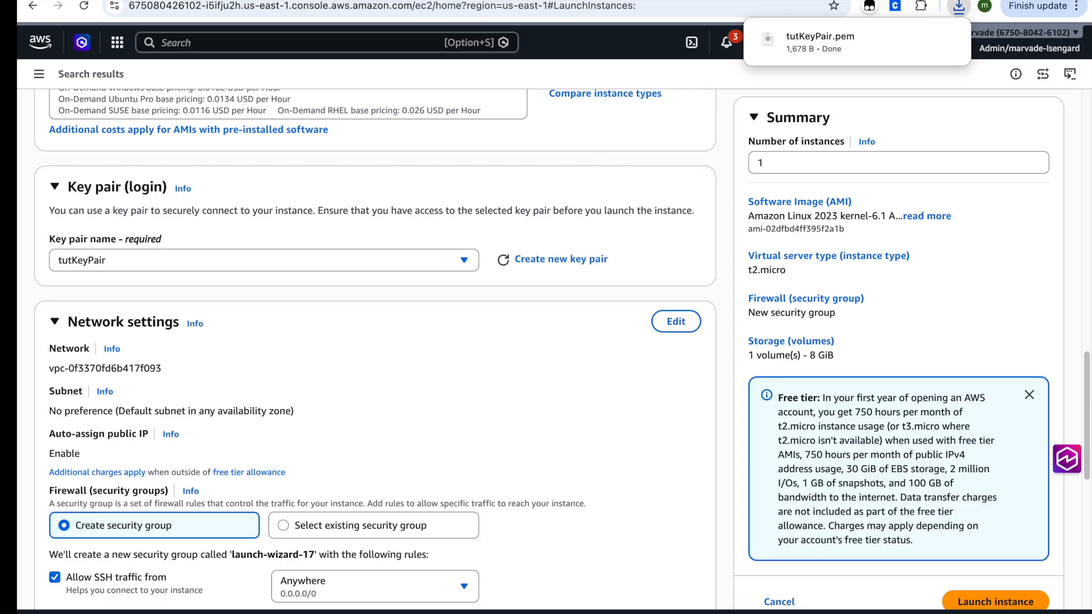
Step: Make the instance's network settings editable and check the subnet choices
scroll(549, 263, "down", 3)
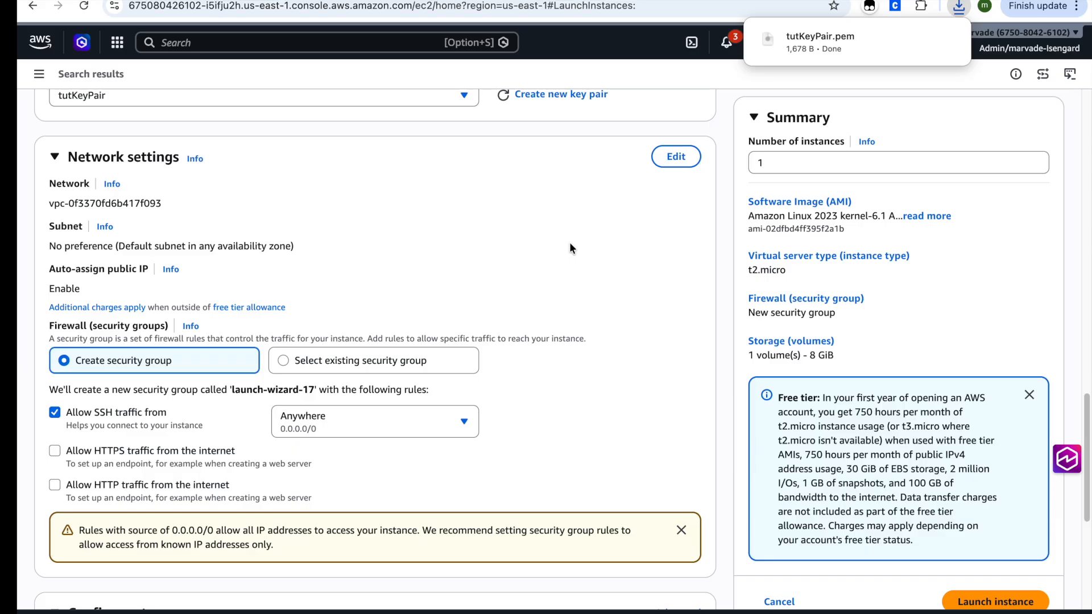
left_click(675, 157)
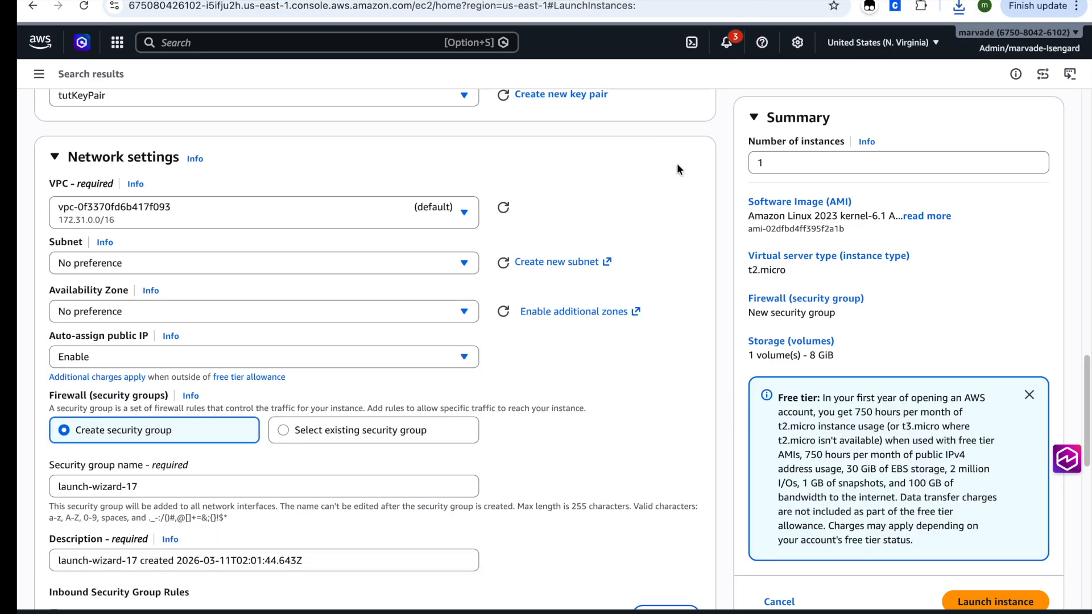
scroll(543, 329, "down", 1)
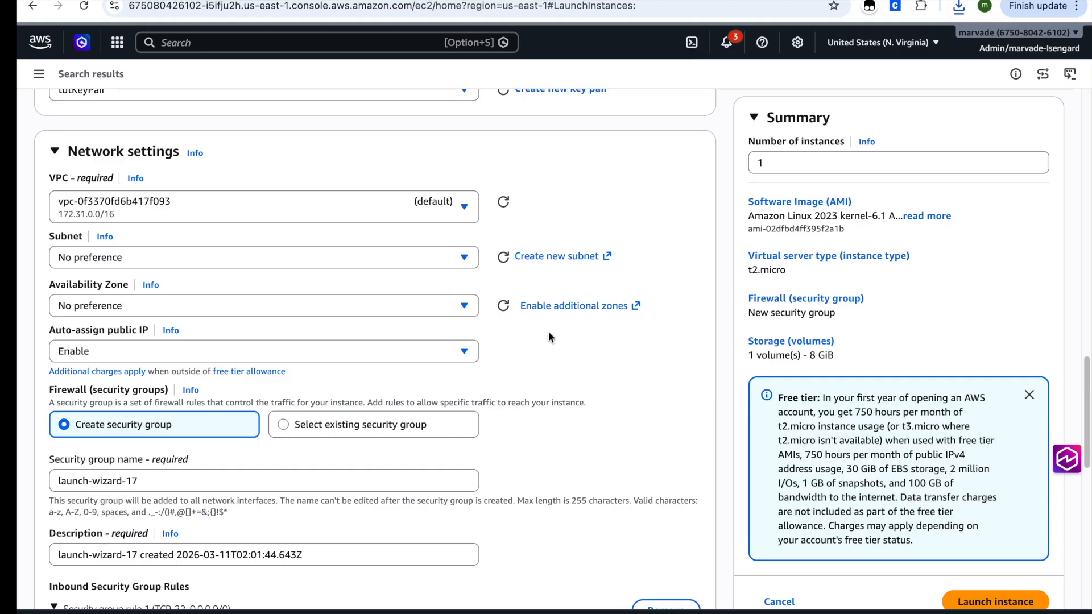
left_click(460, 257)
left_click(461, 258)
left_click(454, 220)
left_click(453, 220)
Step: Name the new security group special-sg
scroll(546, 267, "down", 1)
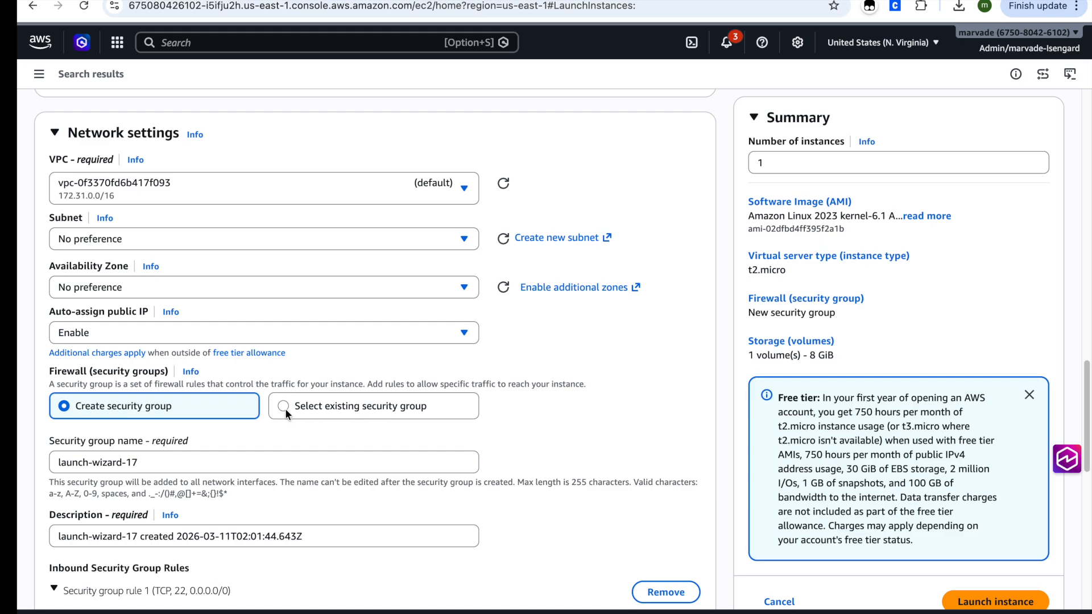
scroll(277, 412, "down", 1)
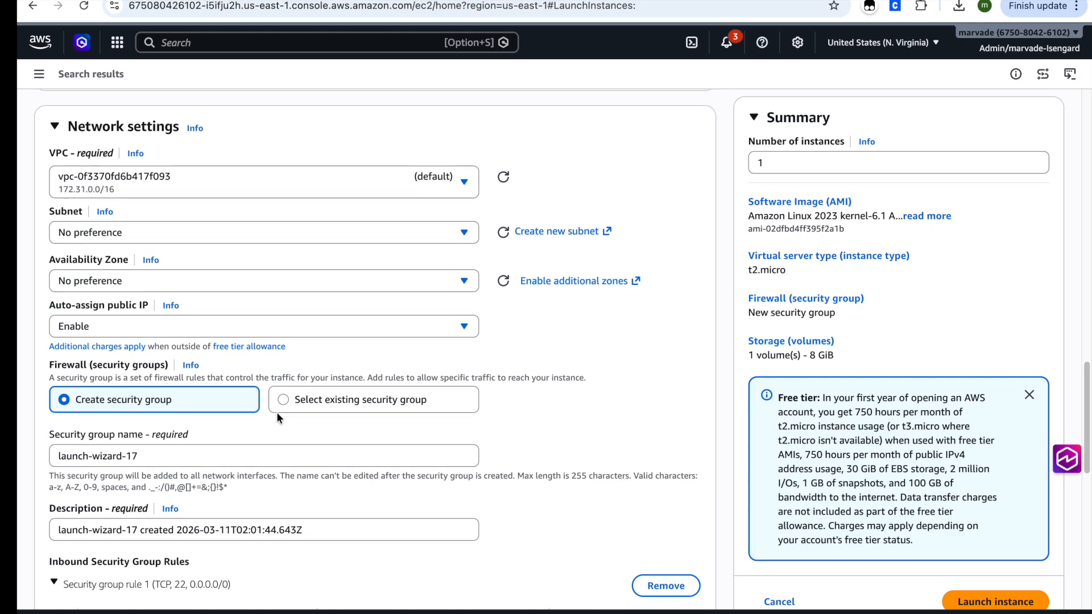
triple_click(246, 438)
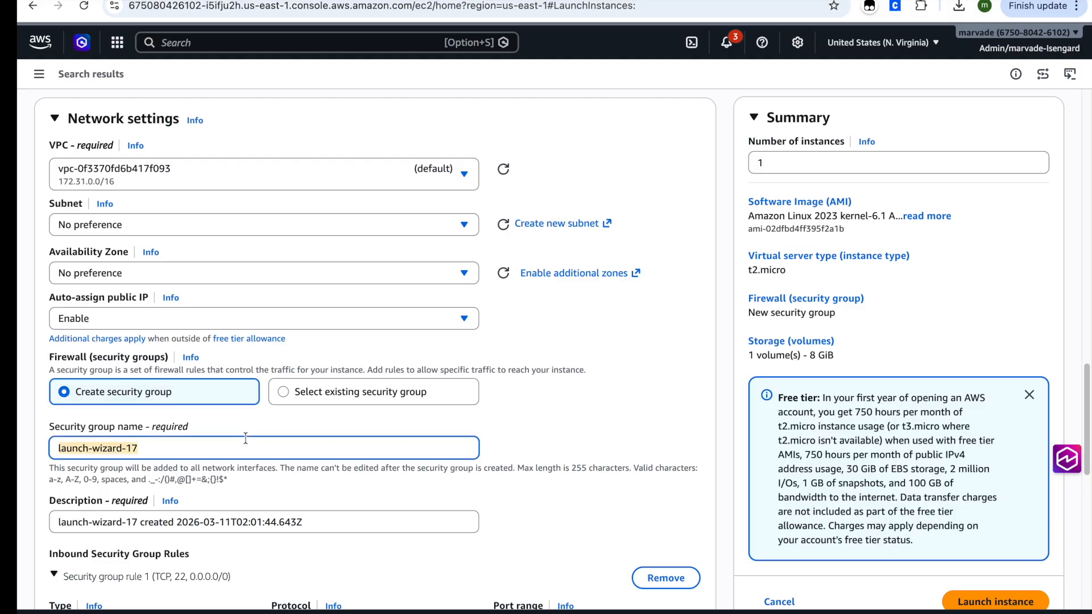
type("special-sg")
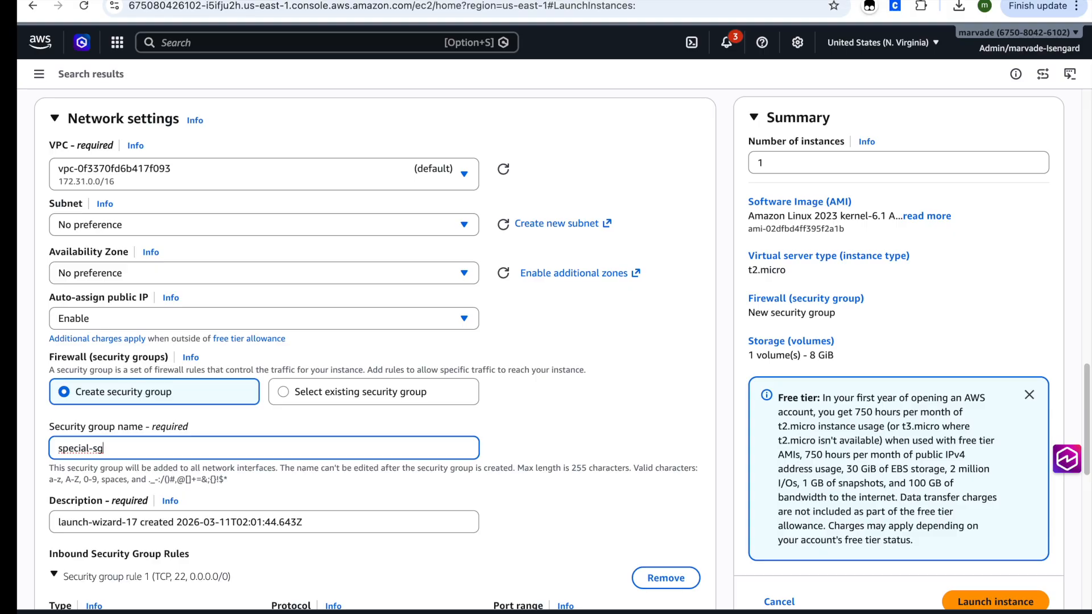
Step: Replace the new security group's description with tut-sg
left_click(196, 529)
triple_click(195, 529)
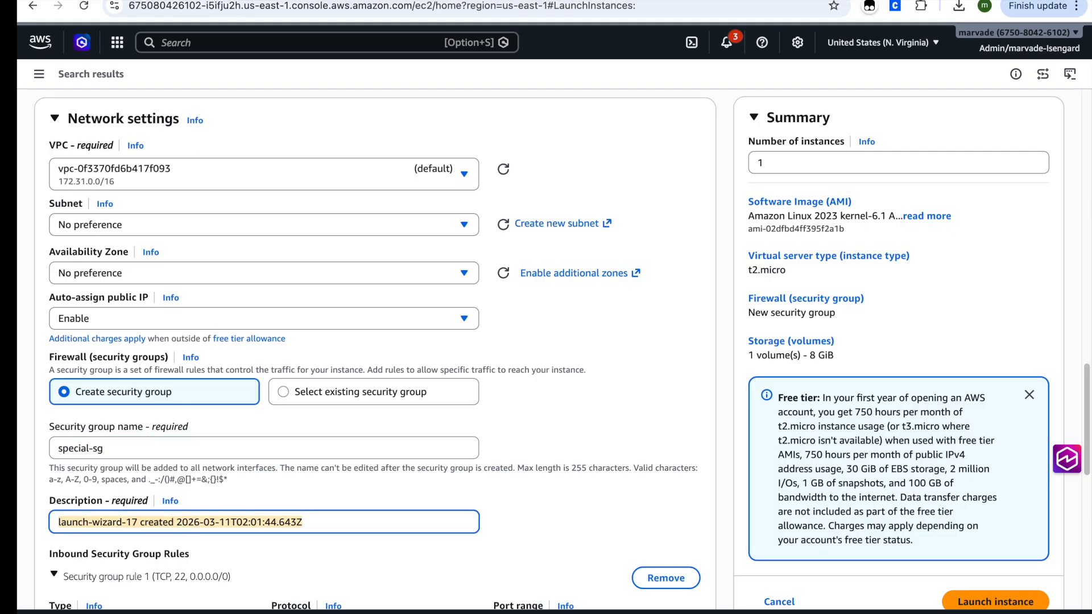
type("tut-sg")
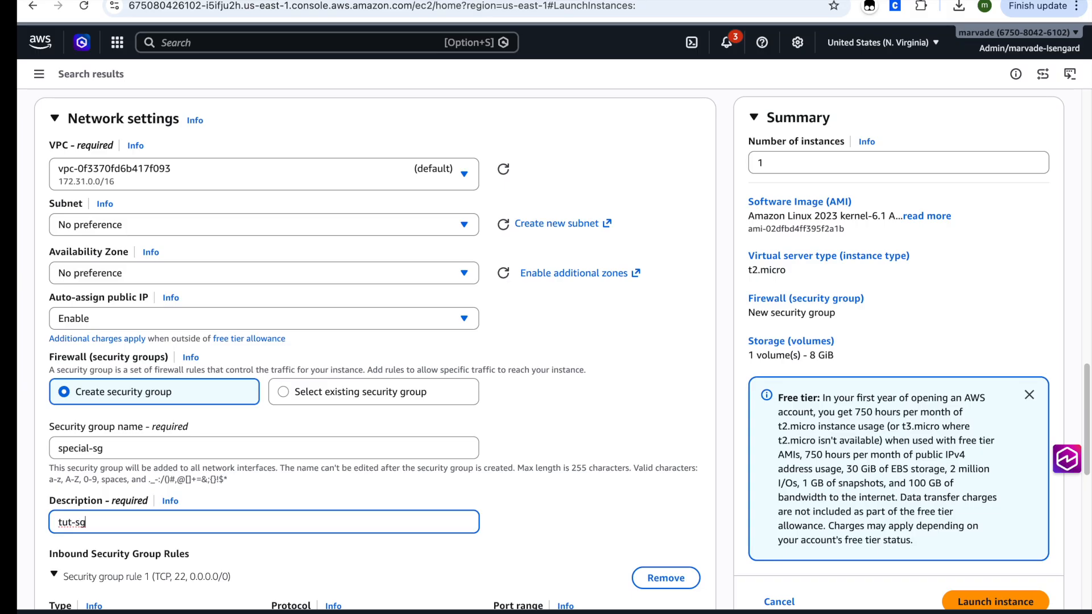
Step: Restrict the inbound SSH rule's source type to My IP
scroll(275, 415, "down", 2)
scroll(274, 420, "down", 3)
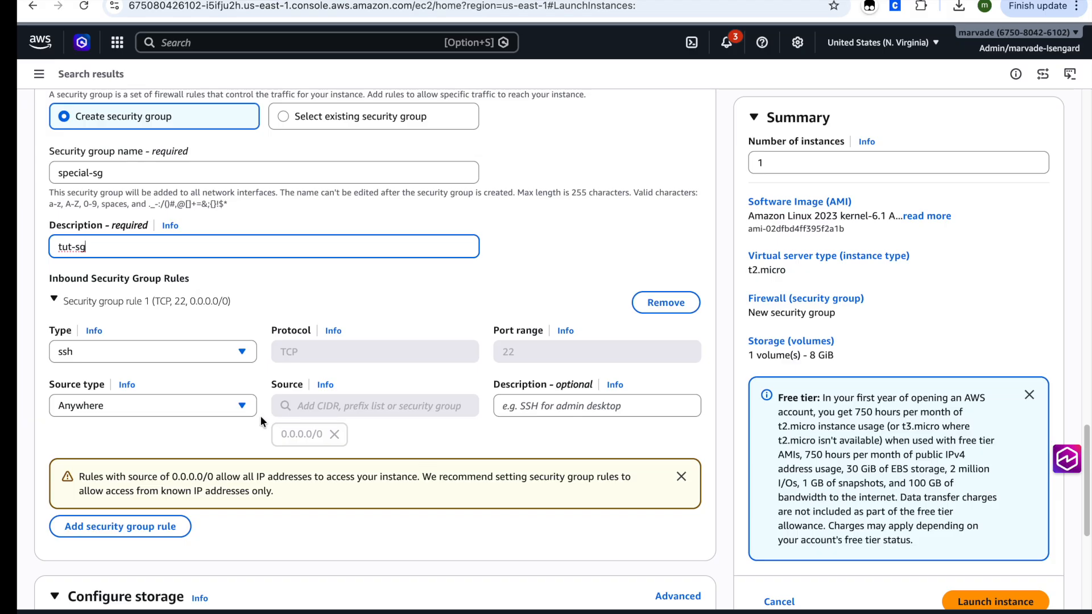
left_click(222, 410)
left_click(72, 474)
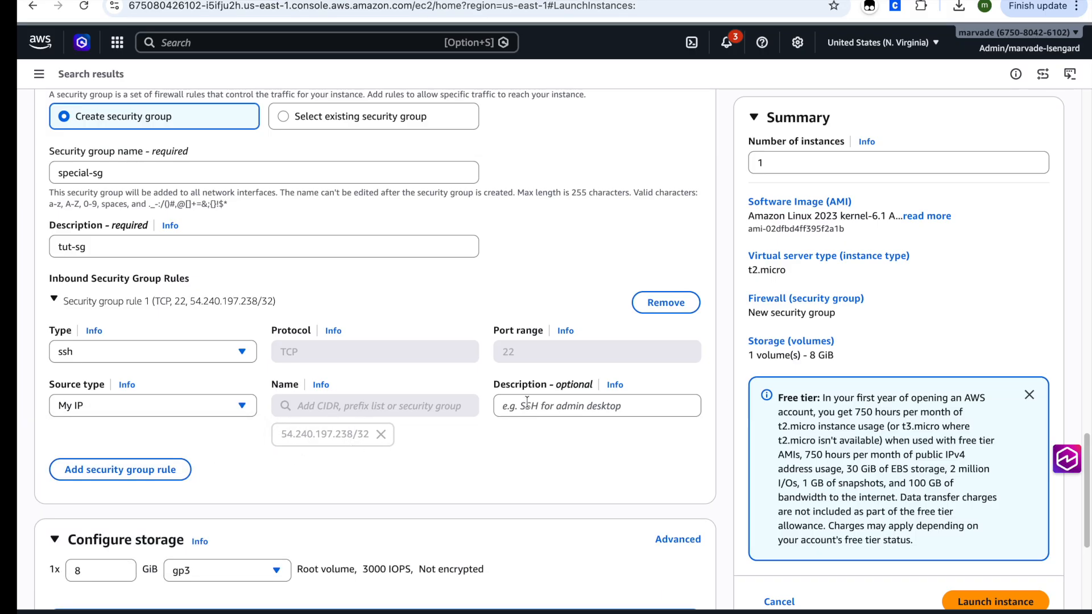
Step: Add a second inbound security group rule of type HTTP with source type Anywhere
left_click(183, 469)
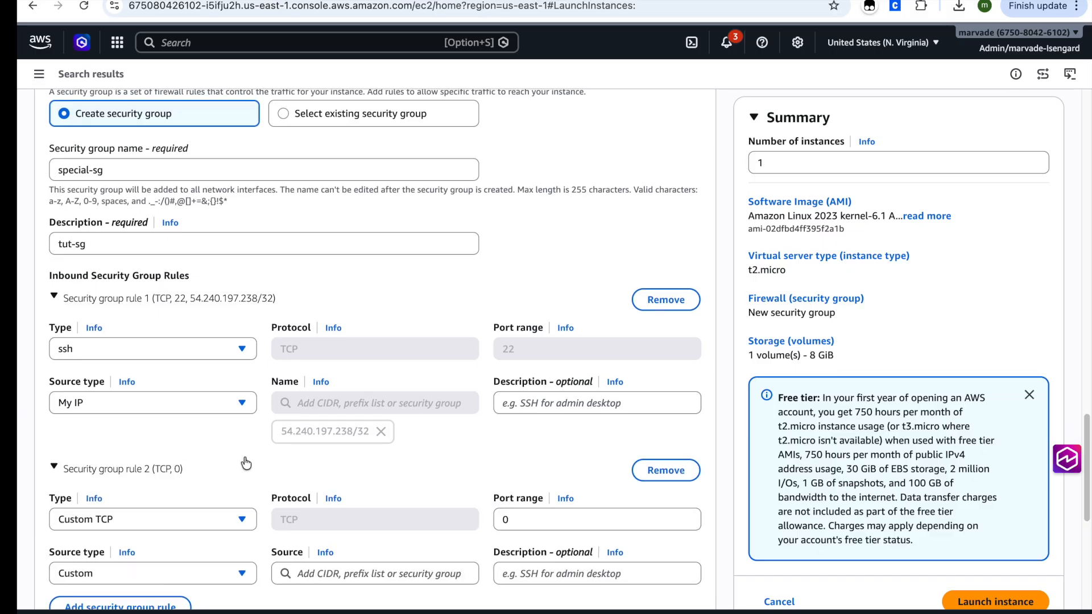
scroll(244, 454, "down", 4)
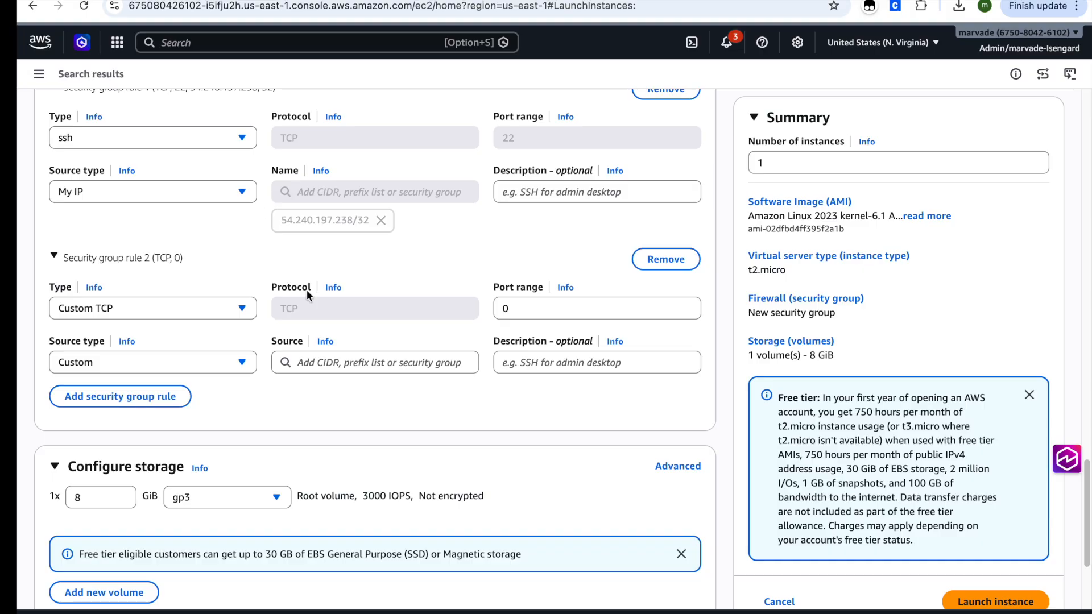
scroll(368, 373, "down", 2)
scroll(367, 373, "up", 4)
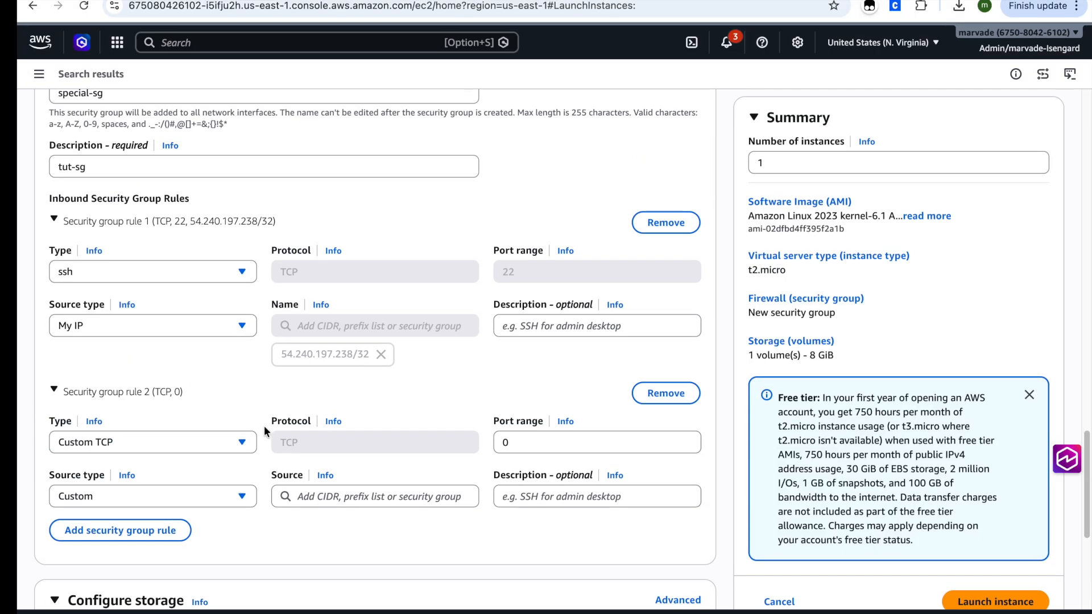
left_click(154, 447)
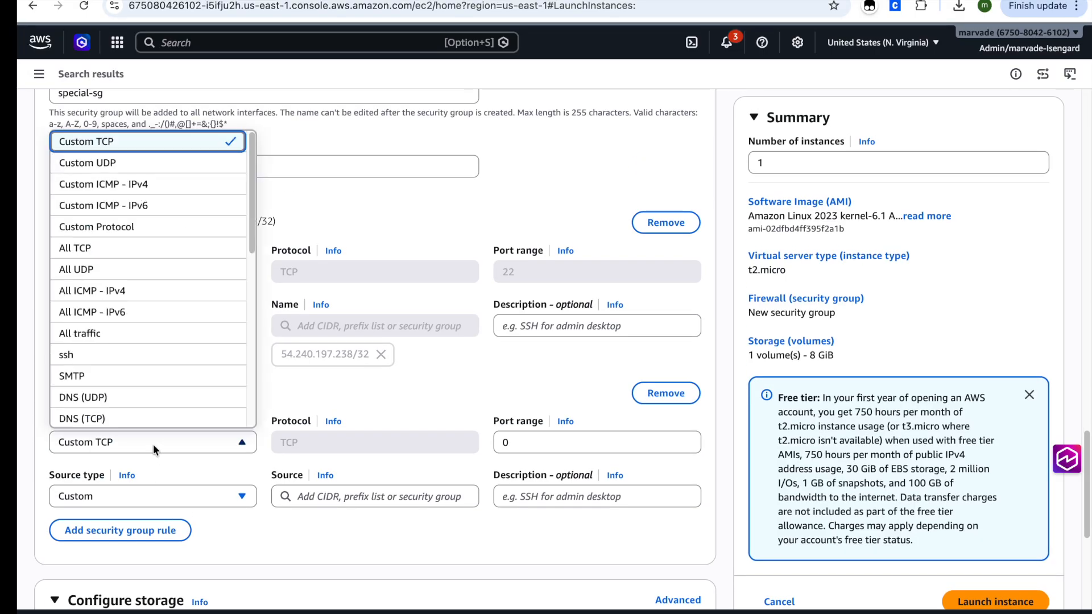
scroll(155, 266, "down", 1)
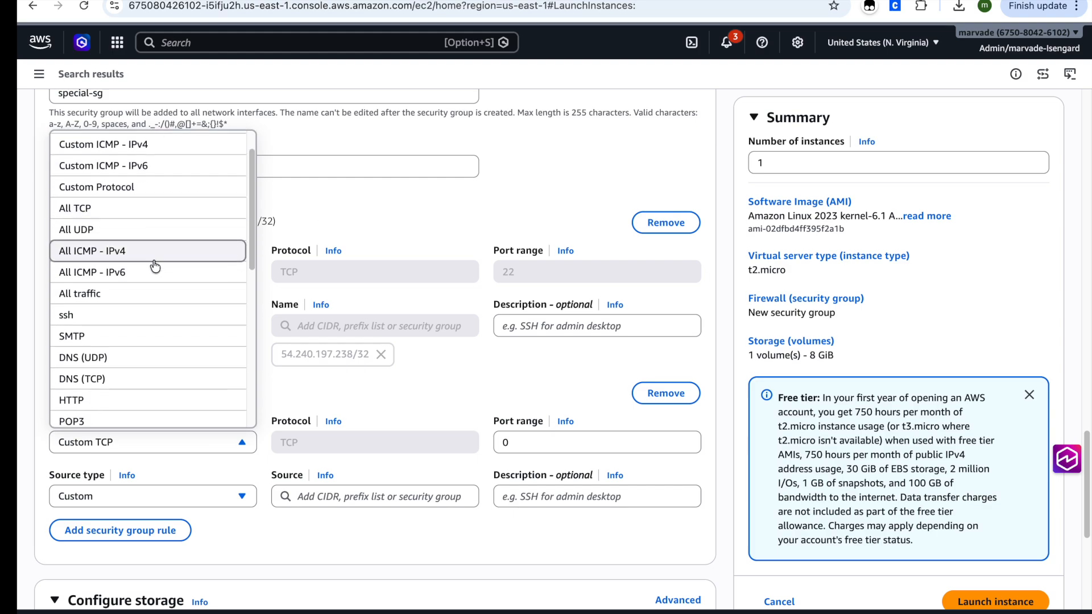
scroll(154, 266, "down", 2)
left_click(154, 343)
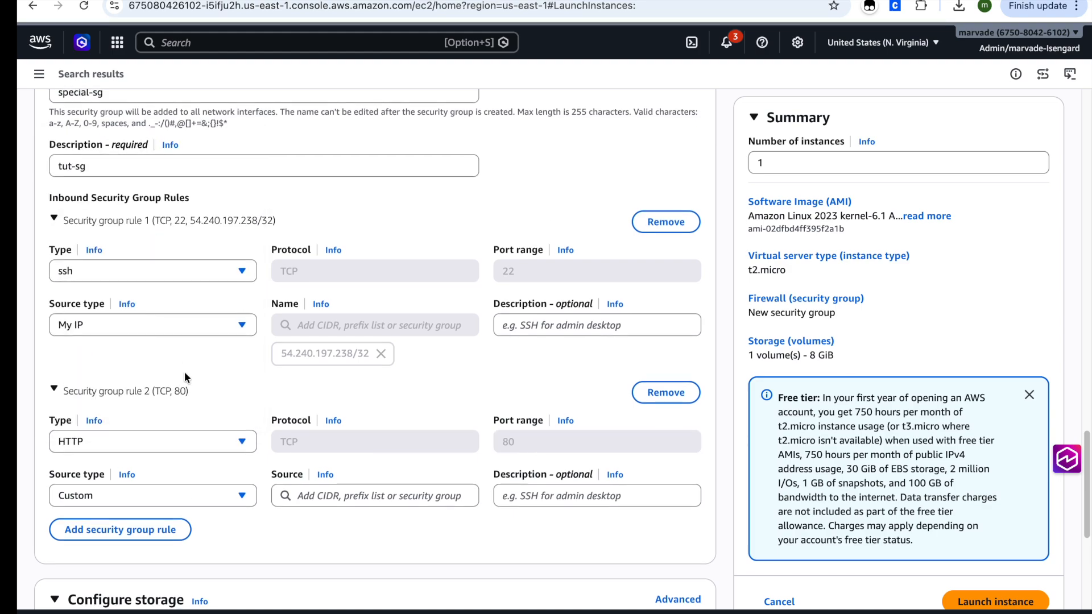
Step: Set the root volume's size to 15 GiB in the storage configuration
scroll(185, 376, "down", 1)
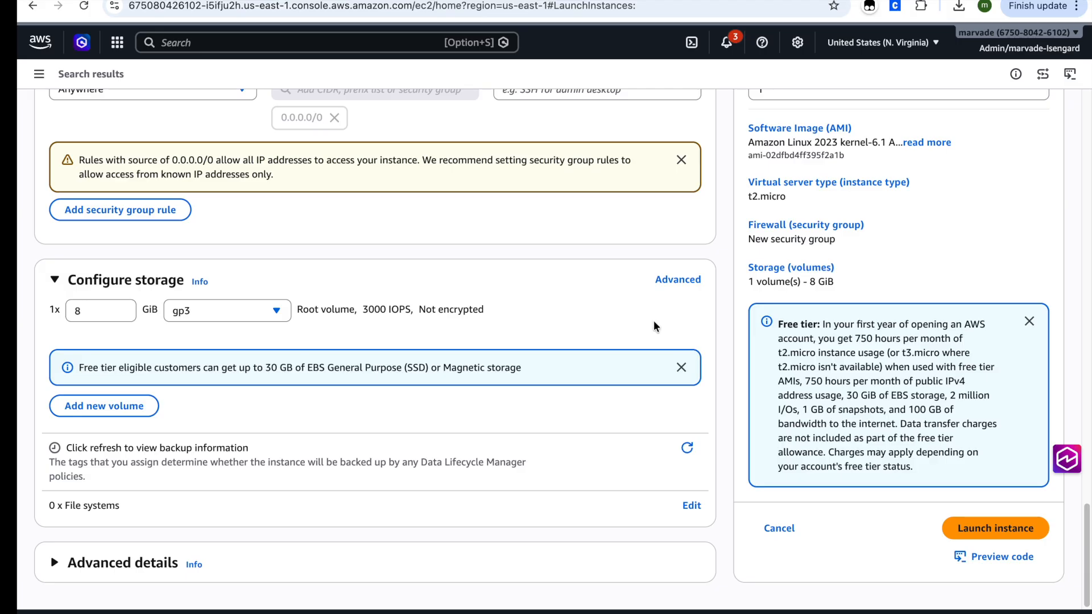
left_click(89, 318)
key("BackSpace")
type("15")
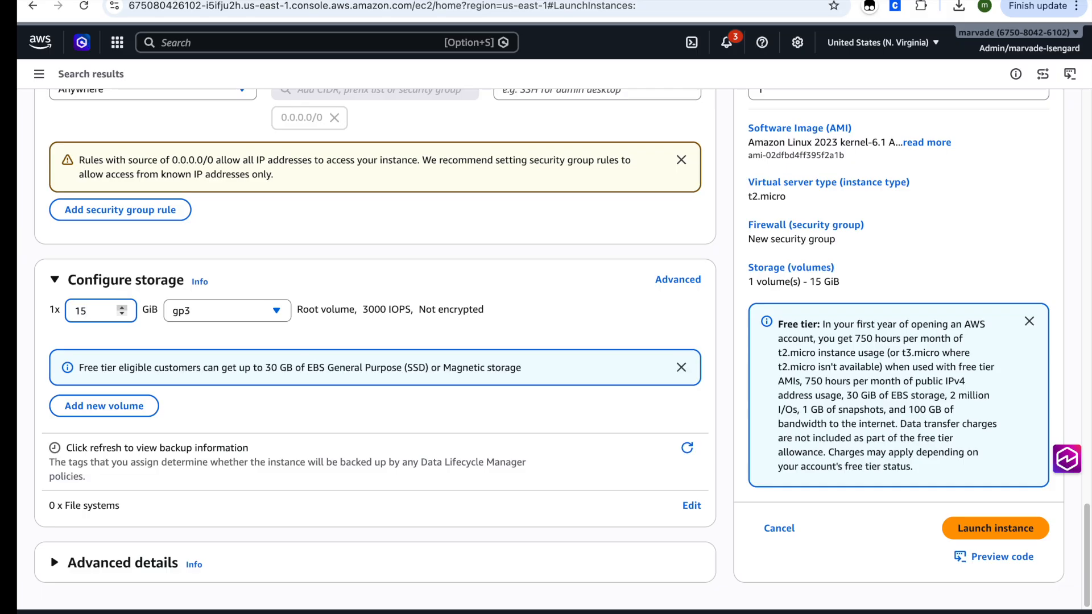
Step: Switch the storage configuration to its advanced view, show the file system details, and add a new EBS volume
left_click(661, 284)
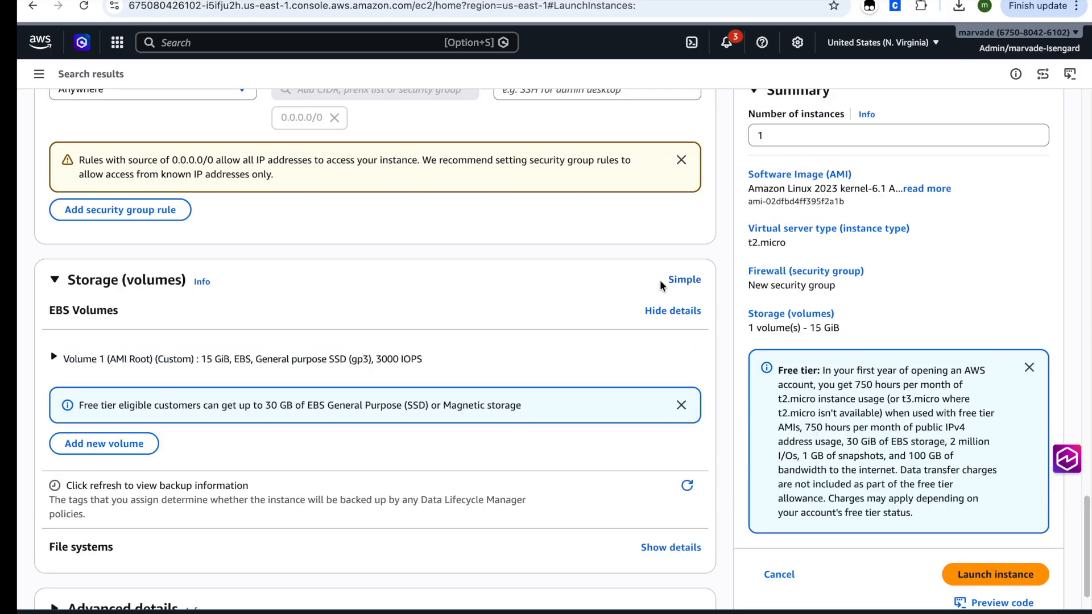
left_click_drag(680, 281, 512, 311)
scroll(449, 352, "down", 1)
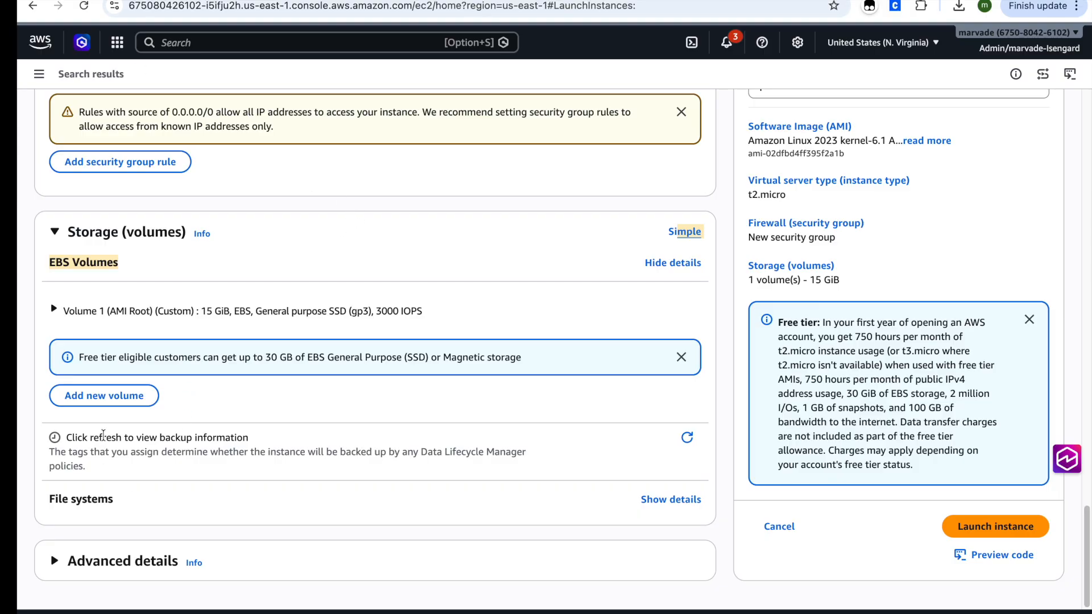
left_click(673, 503)
scroll(512, 415, "down", 1)
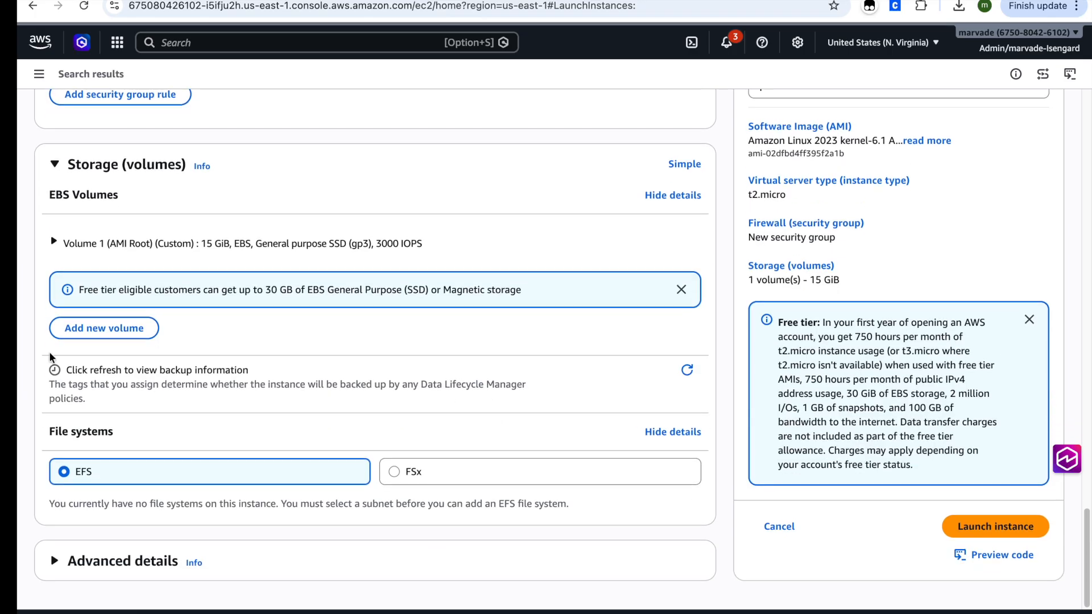
left_click(76, 333)
scroll(132, 324, "down", 3)
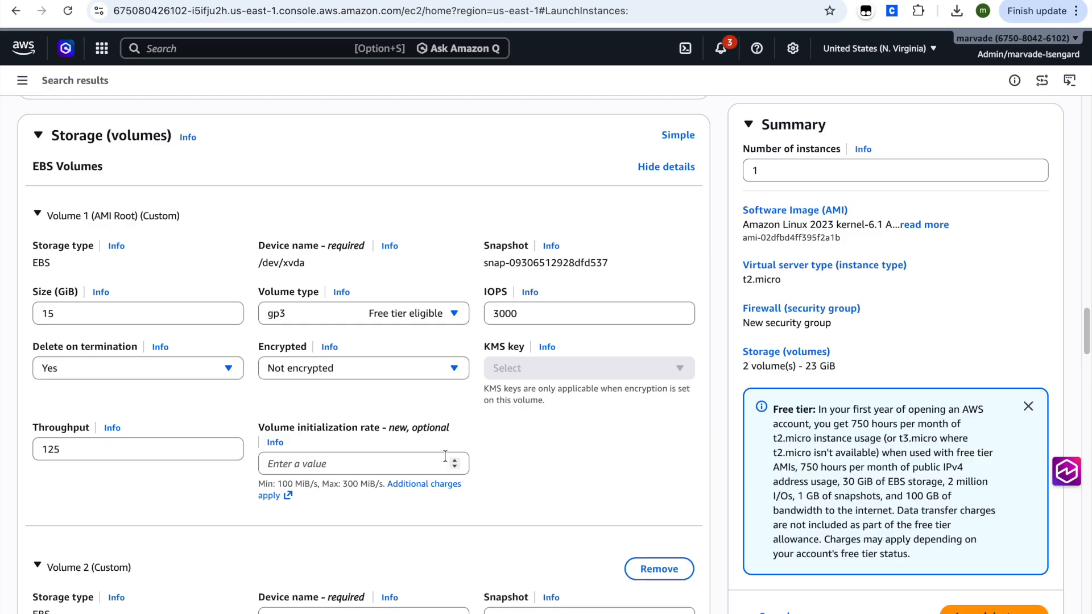
Step: Check the IAM instance profile and termination protection choices in the instance's advanced details
scroll(447, 449, "down", 10)
scroll(433, 451, "down", 8)
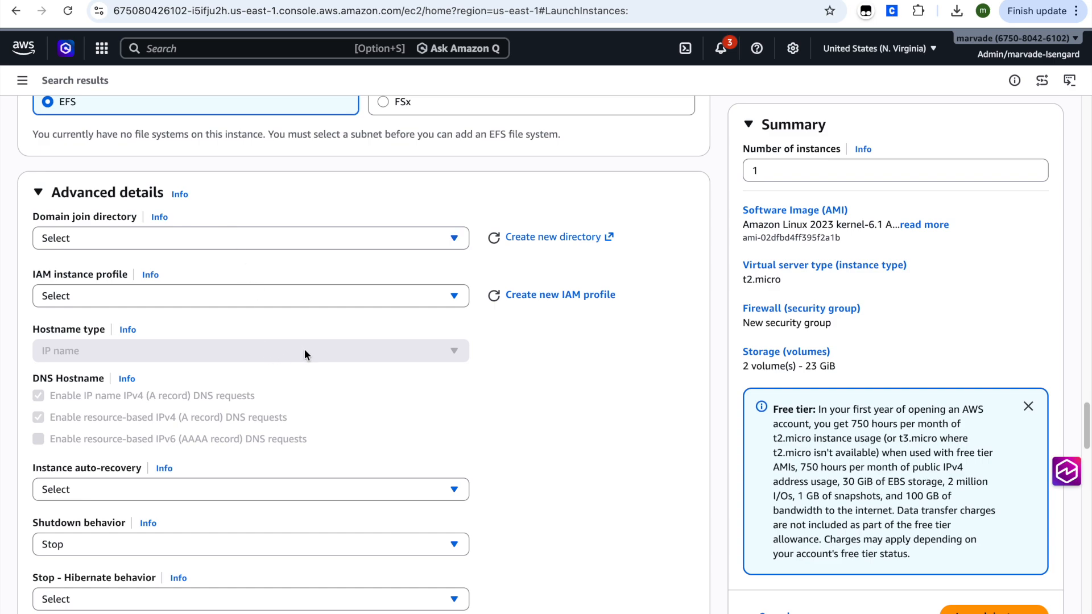
left_click(98, 292)
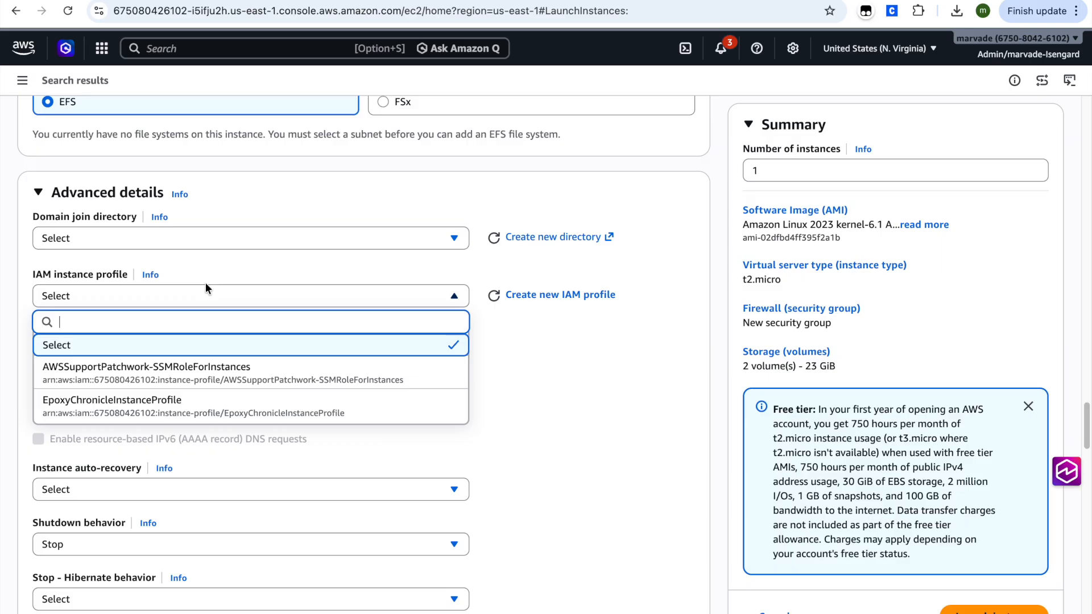
left_click(624, 393)
scroll(521, 405, "down", 2)
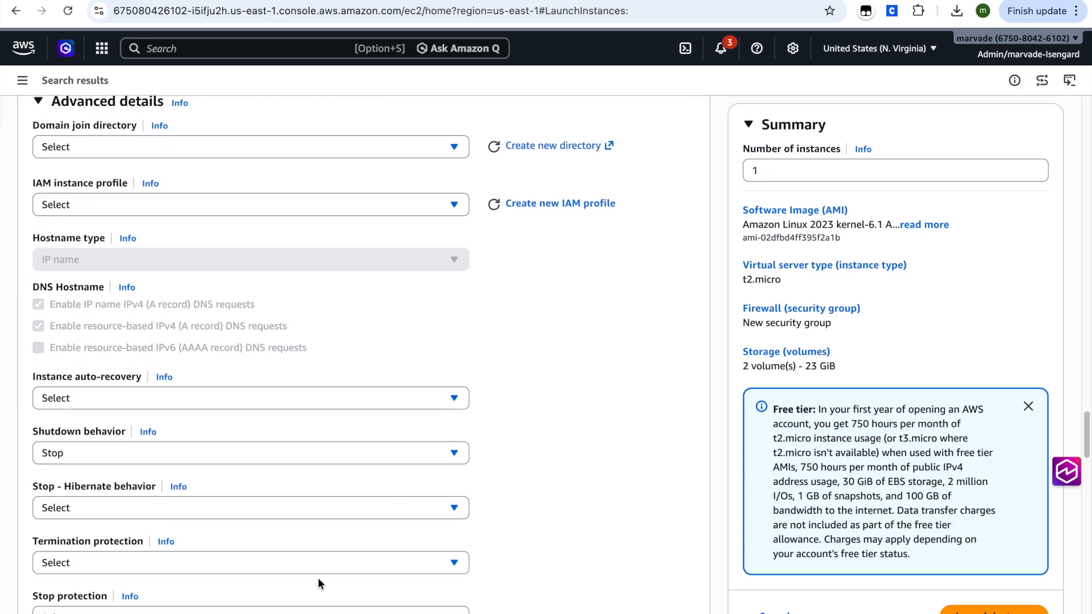
left_click(304, 562)
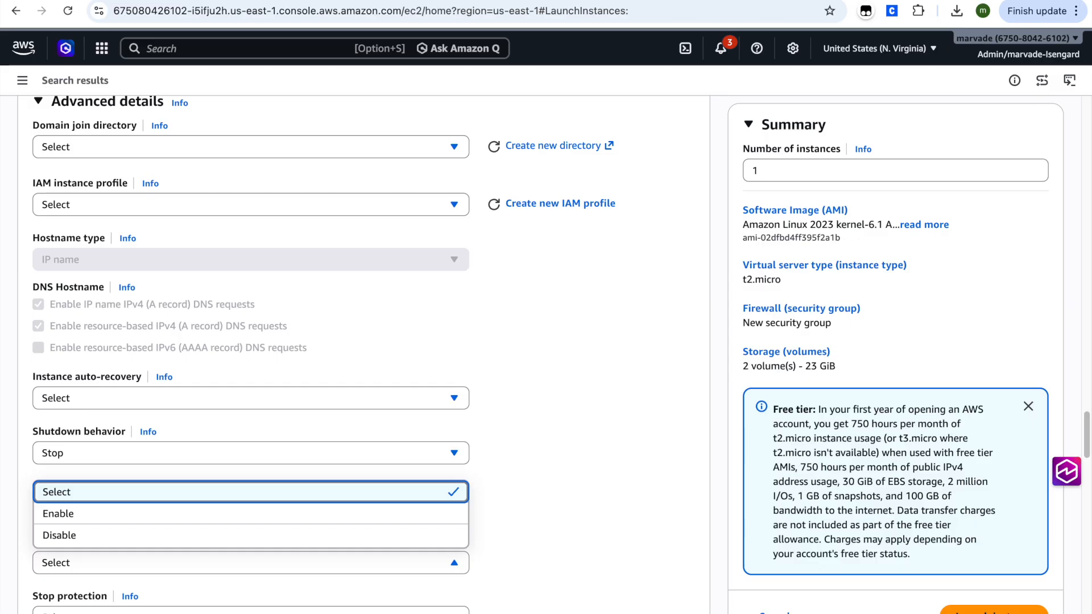
left_click(560, 401)
Step: Review the remaining advanced details, including stop protection, CloudWatch monitoring and the metadata version choices
scroll(560, 400, "down", 3)
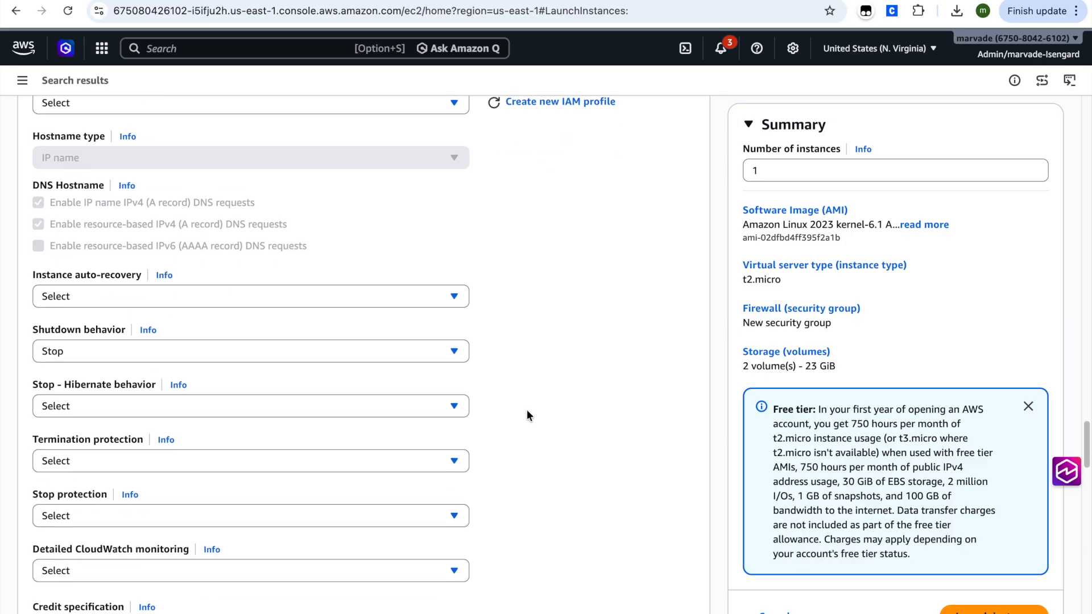
scroll(526, 410, "down", 5)
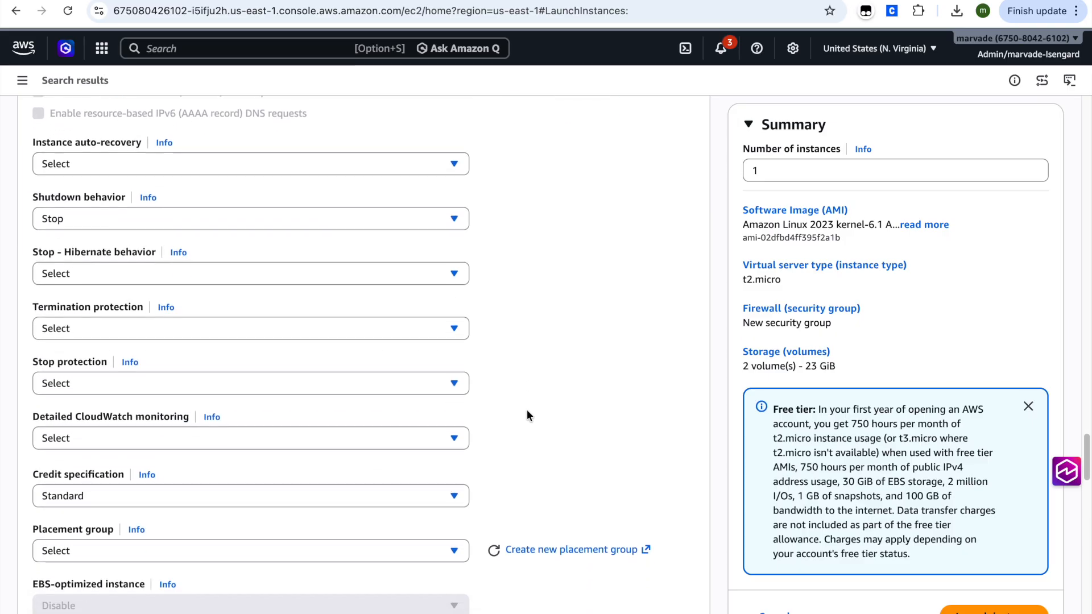
scroll(527, 410, "down", 2)
scroll(509, 402, "up", 2)
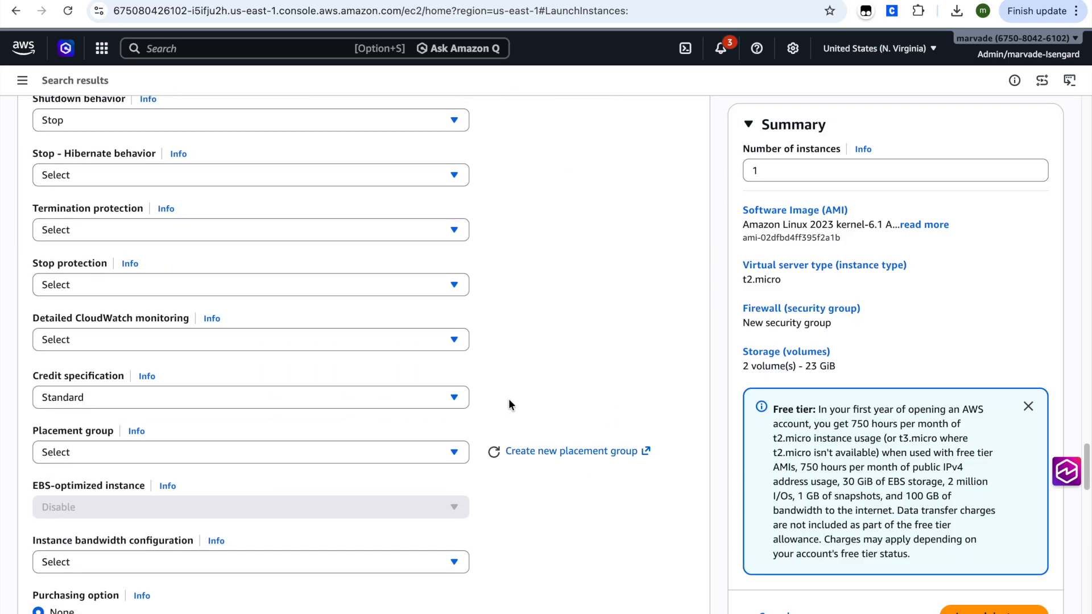
scroll(500, 404, "up", 1)
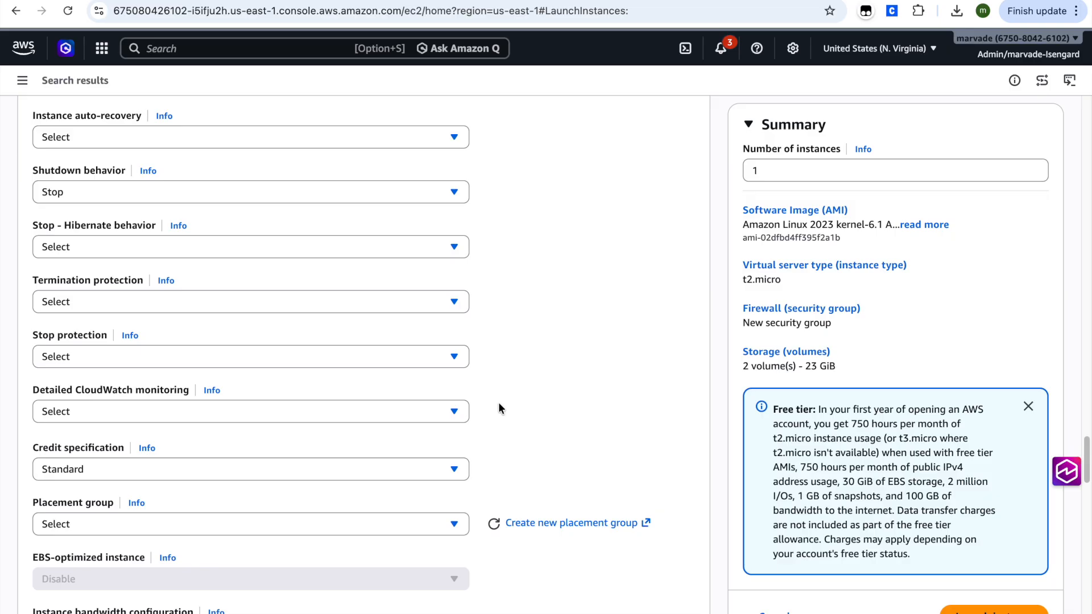
scroll(619, 309, "down", 15)
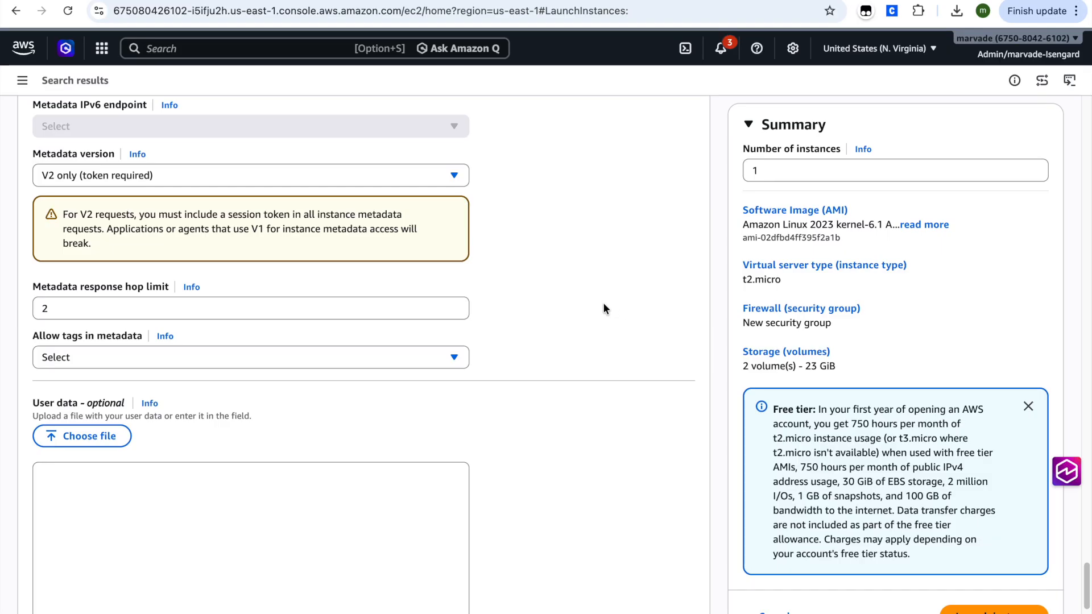
left_click(240, 179)
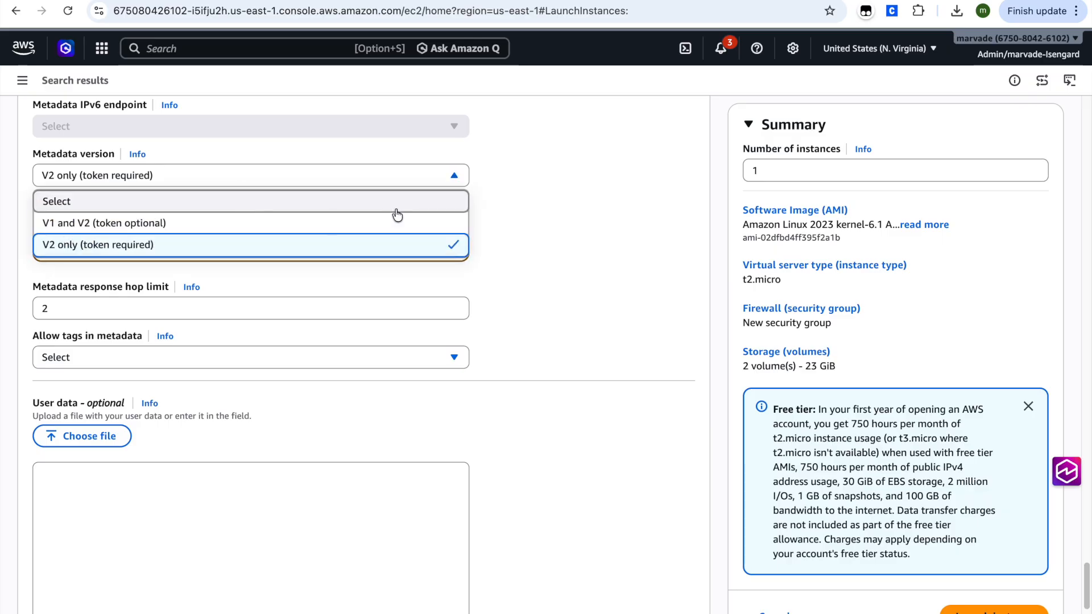
left_click(560, 209)
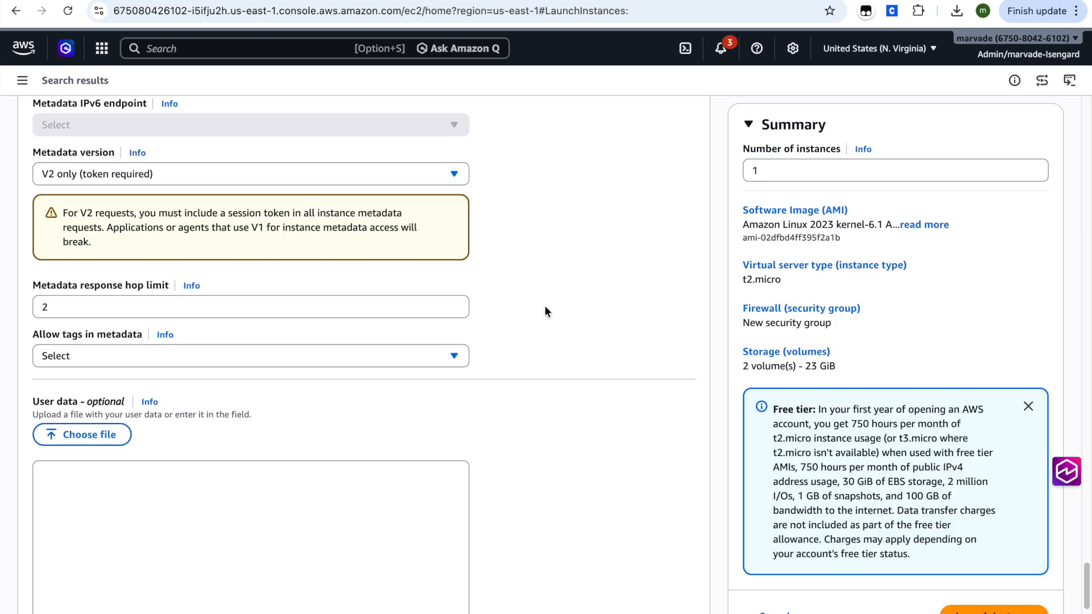
Step: Paste the bash script that installs and starts httpd into the user data, and launch the instance
scroll(549, 369, "down", 2)
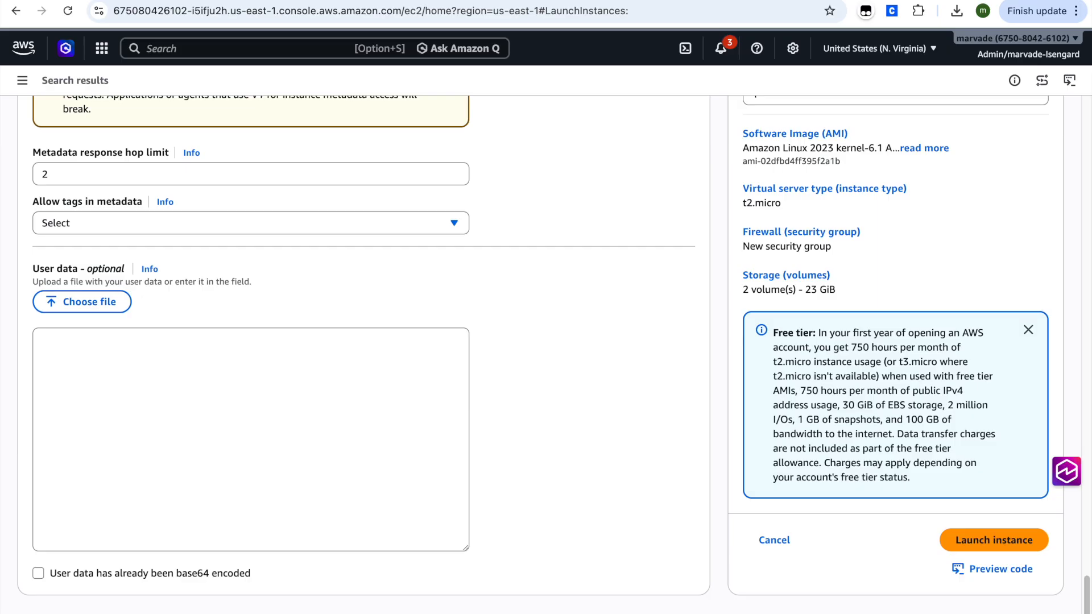
key("super+v")
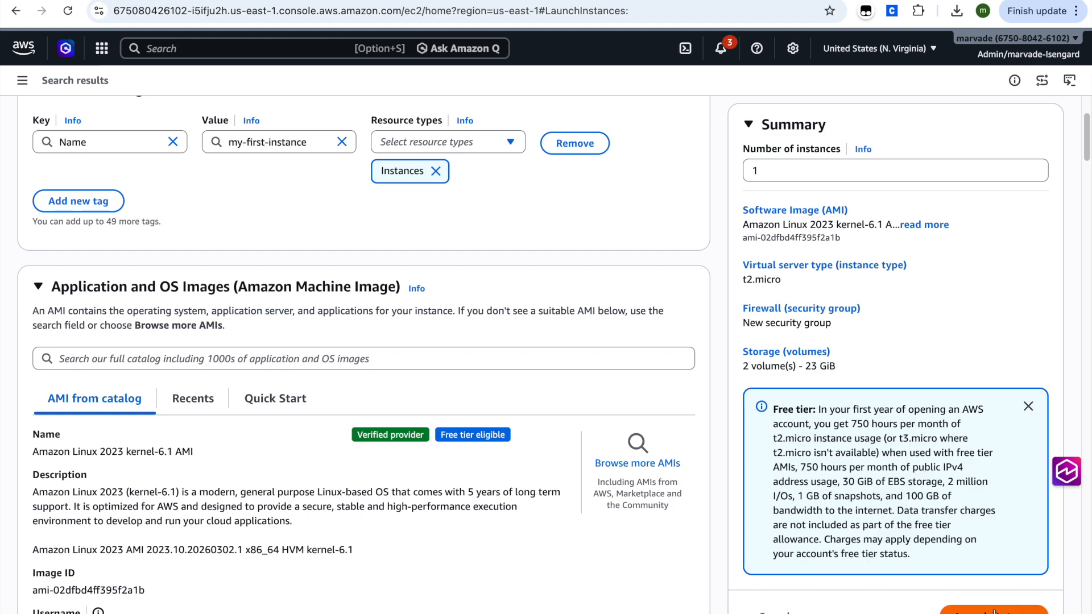
left_click(994, 609)
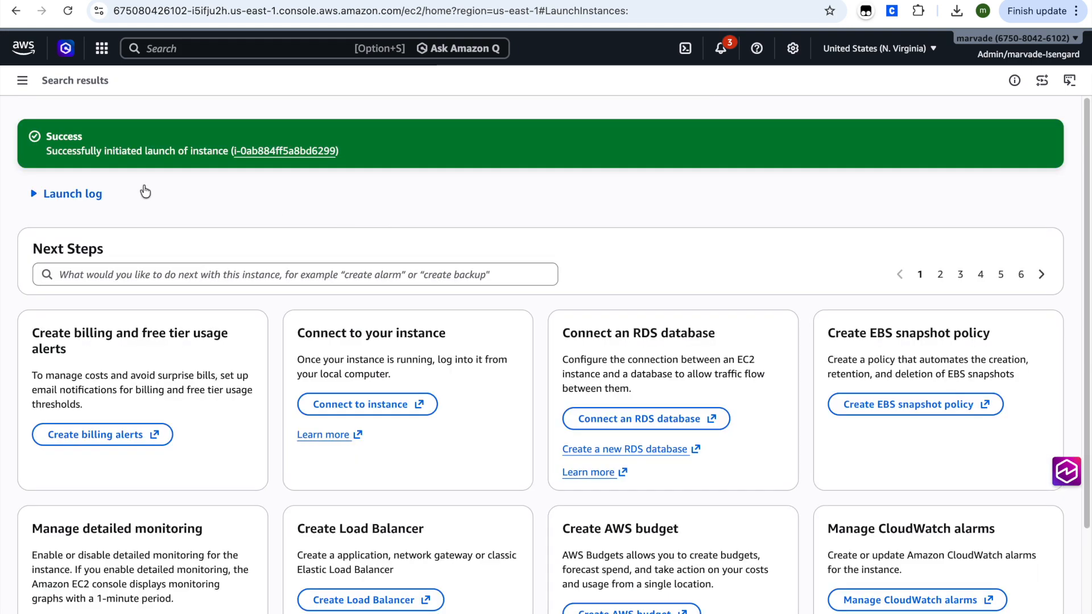
Step: View the launched instance's summary, then copy my-first-instance's public IPv4 address from the instances list
left_click(261, 153)
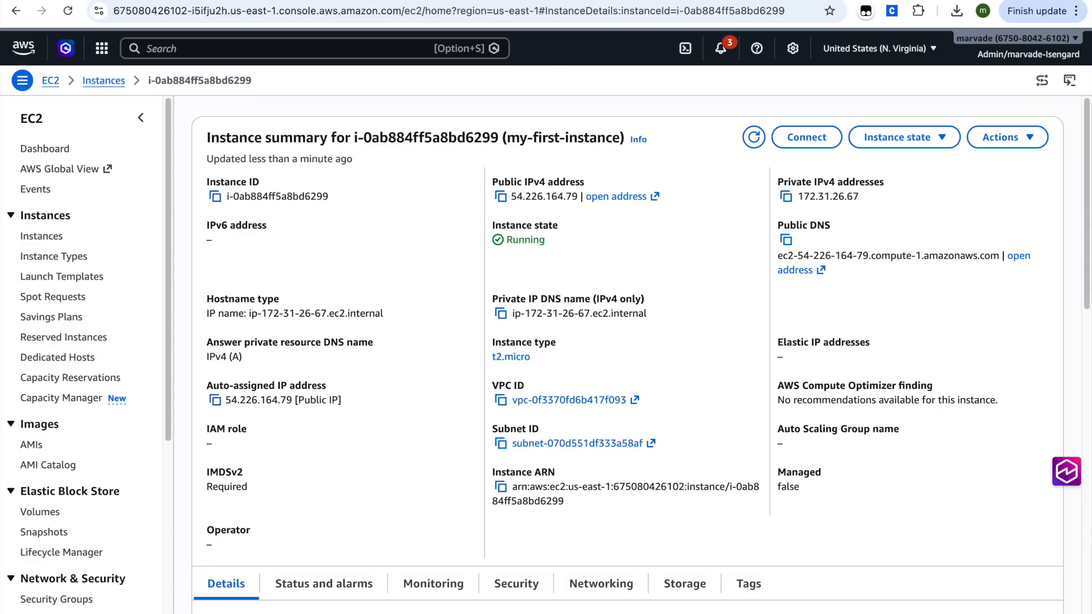
key("alt+Left")
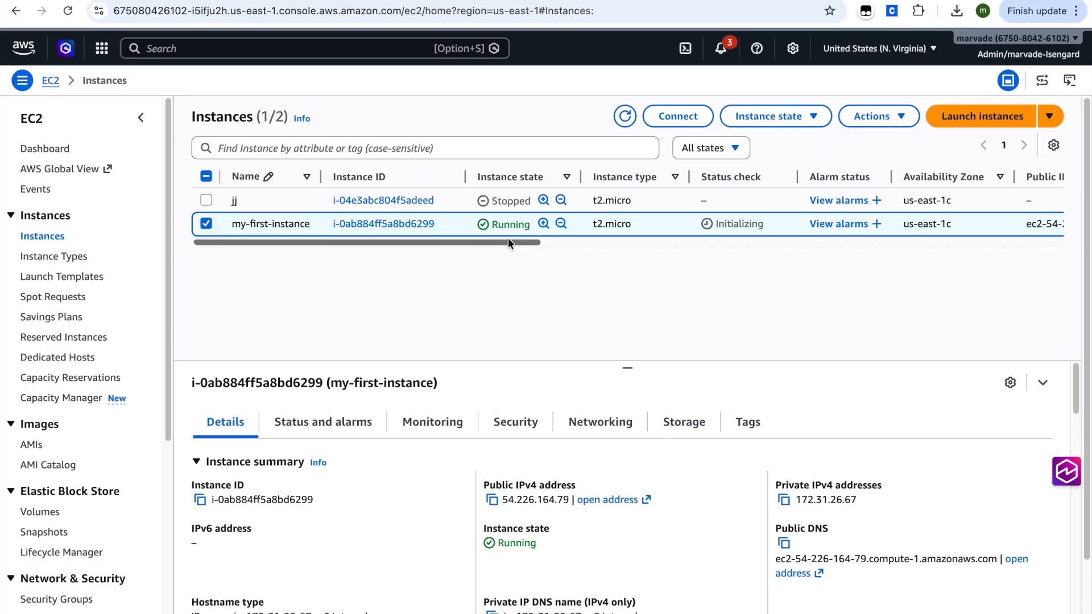
left_click(491, 499)
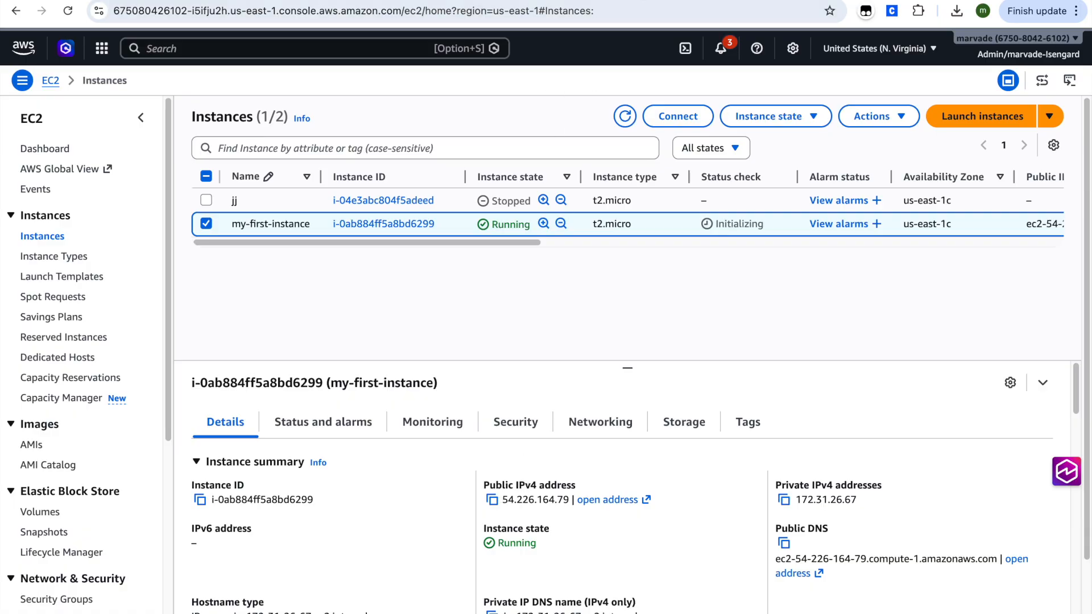
Step: Load the copied public IPv4 address in another browser tab and read the page served by the instance
left_click(479, 1)
left_click(462, 20)
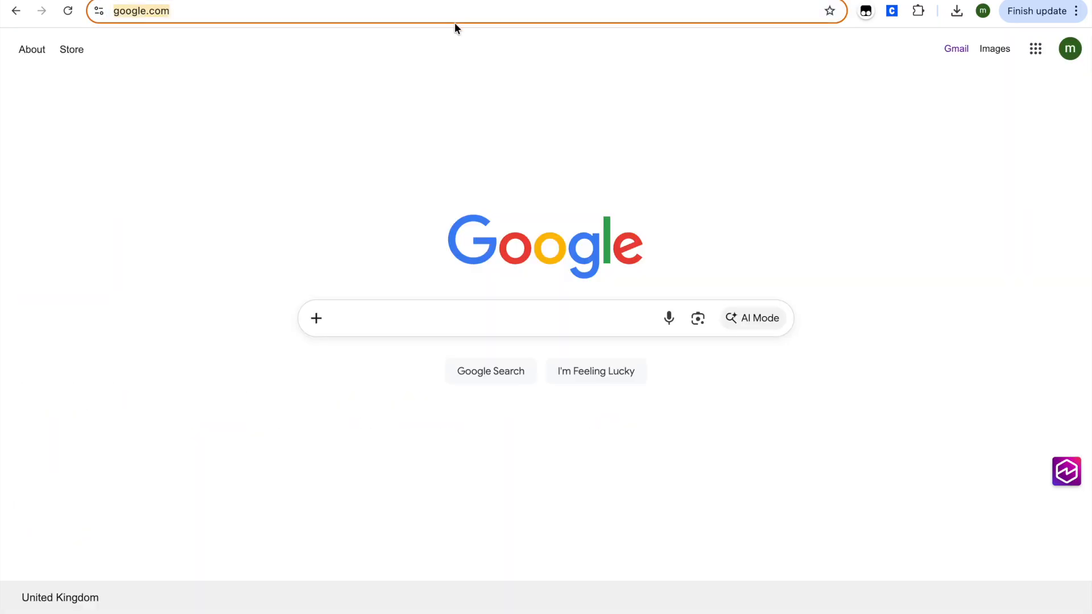
key("ctrl+v")
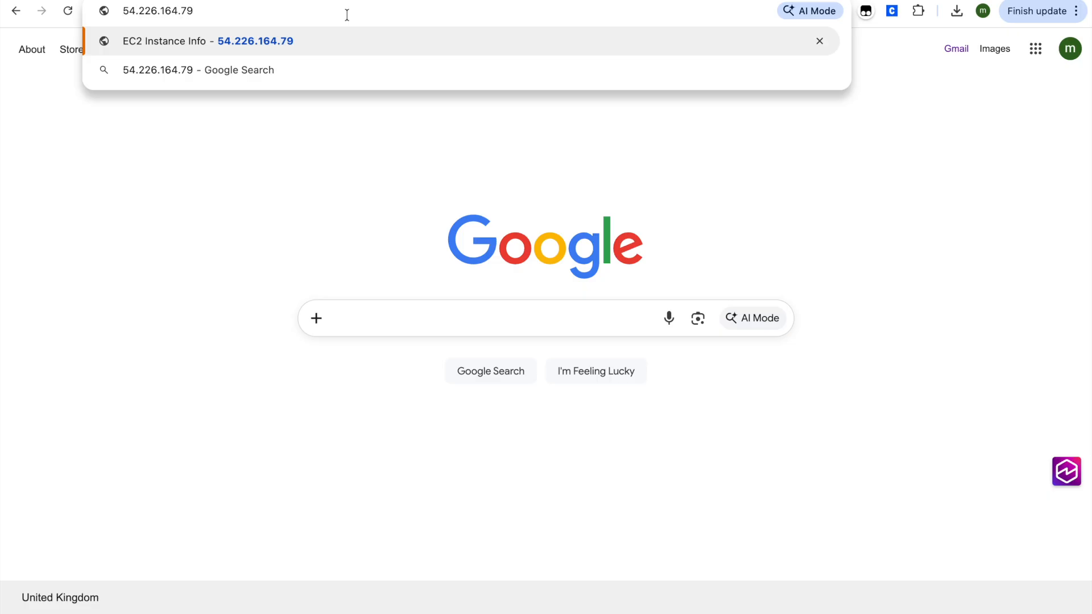
key("Return")
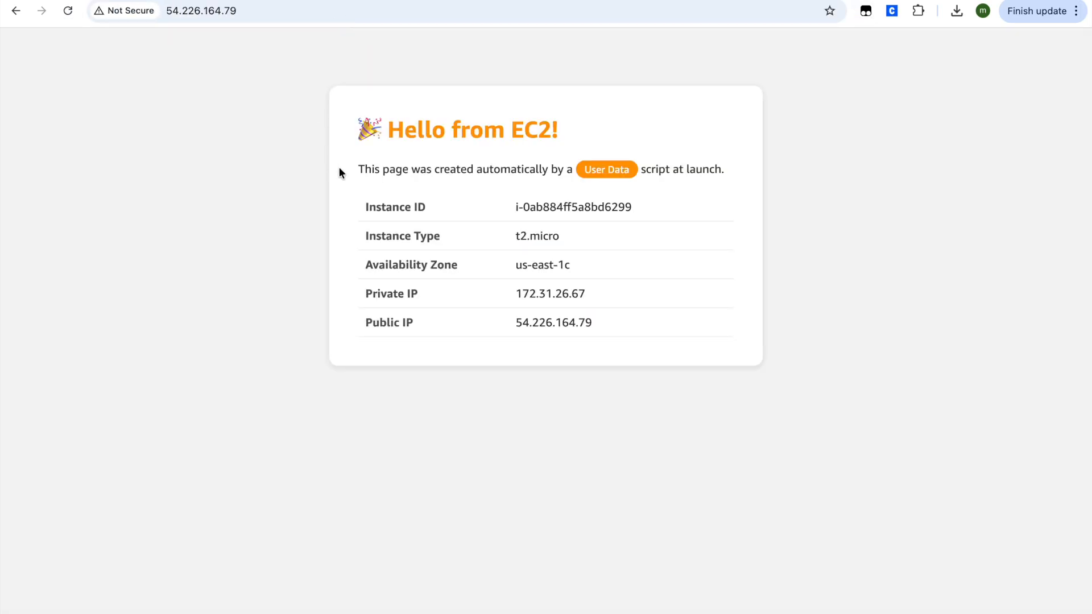
left_click_drag(392, 133, 577, 146)
left_click(476, 149)
left_click_drag(473, 159, 655, 174)
left_click(612, 152)
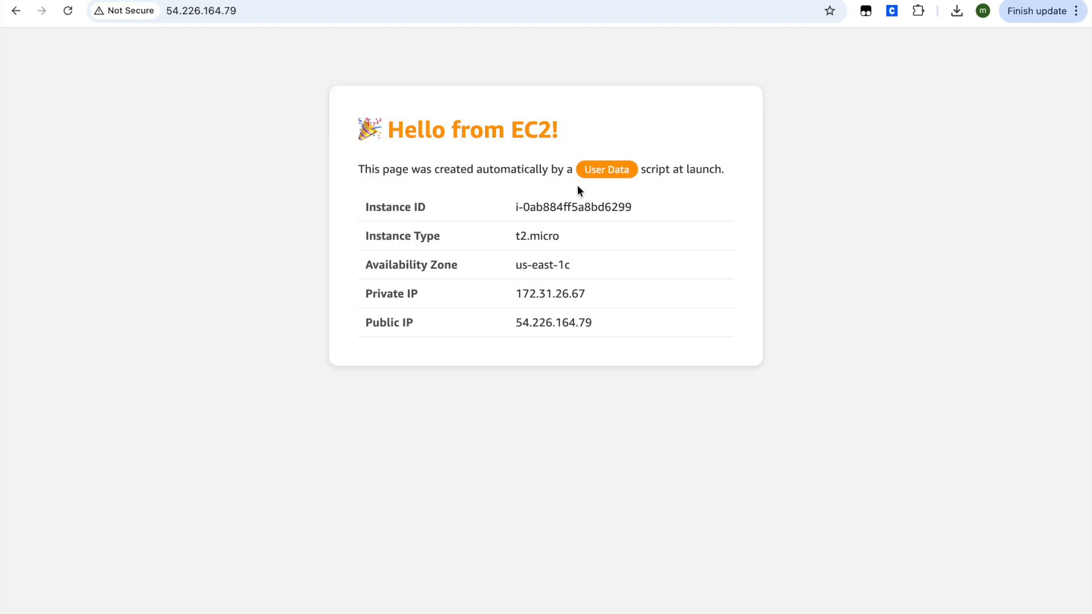